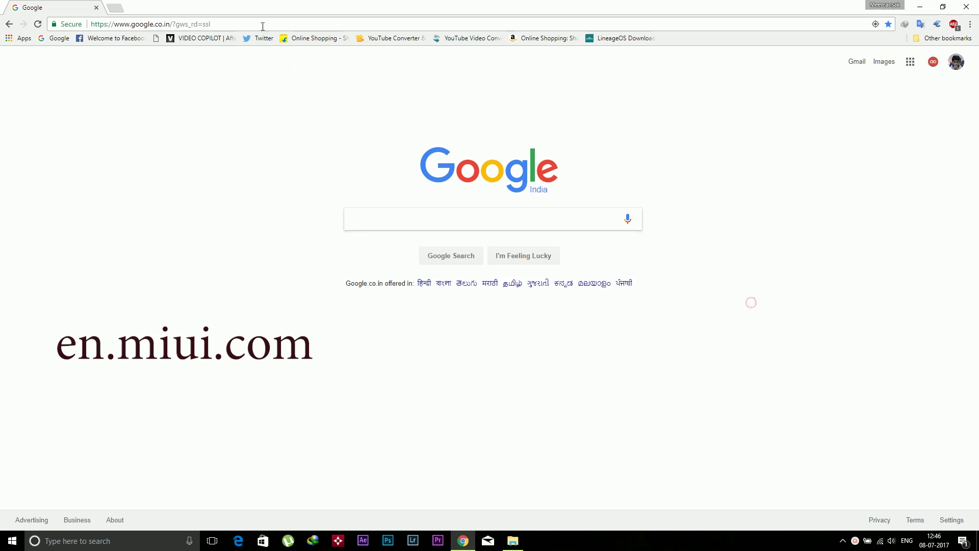
# Select Chrome's address bar to enter a new web address.
pyautogui.click(229, 23)
# Load en.miui.com and go to its ROM Downloads page.
pyautogui.write('http://en.miui.com/')
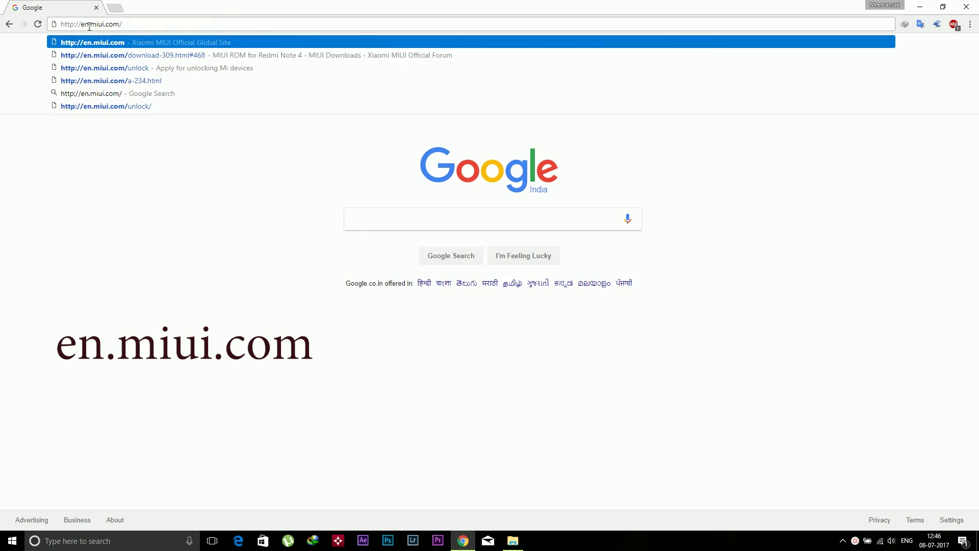
pyautogui.press('Return')
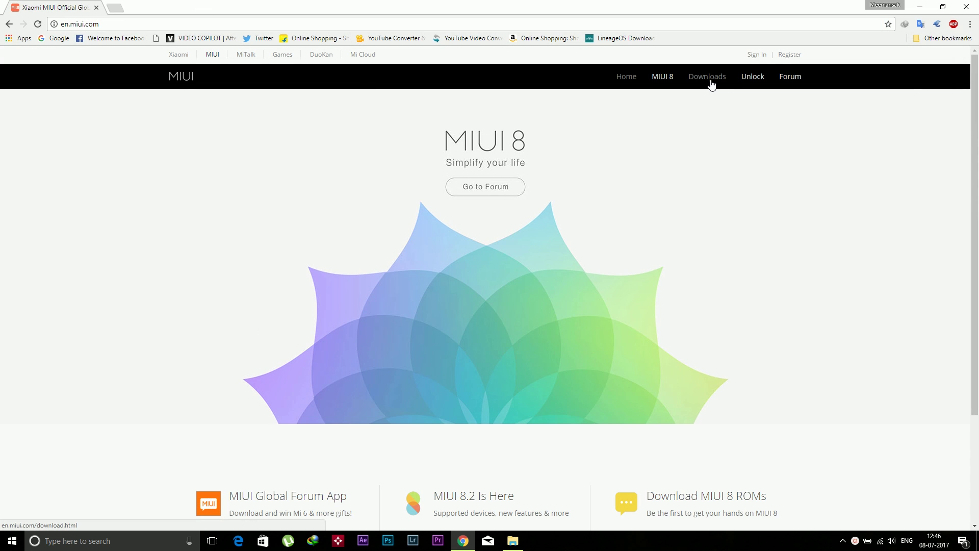
pyautogui.click(708, 76)
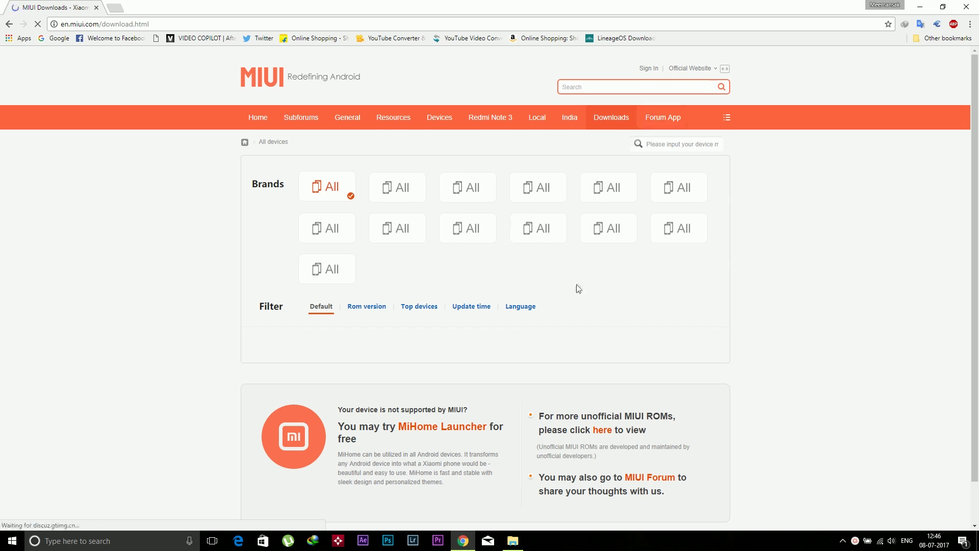
# Scroll the device grid and open the Redmi Note 4 ROM page.
pyautogui.scroll(-1, 419, 227)
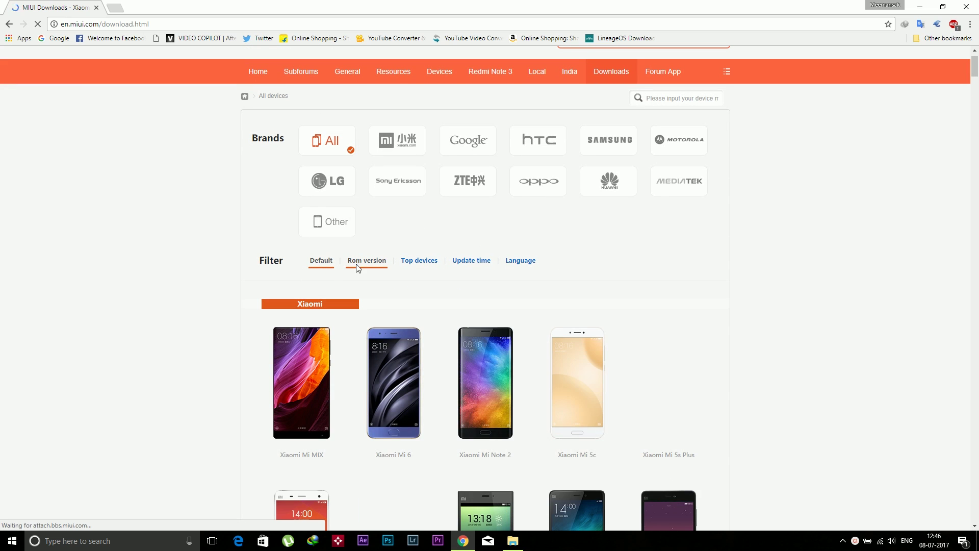
pyautogui.scroll(-5, 485, 364)
pyautogui.scroll(-3, 335, 312)
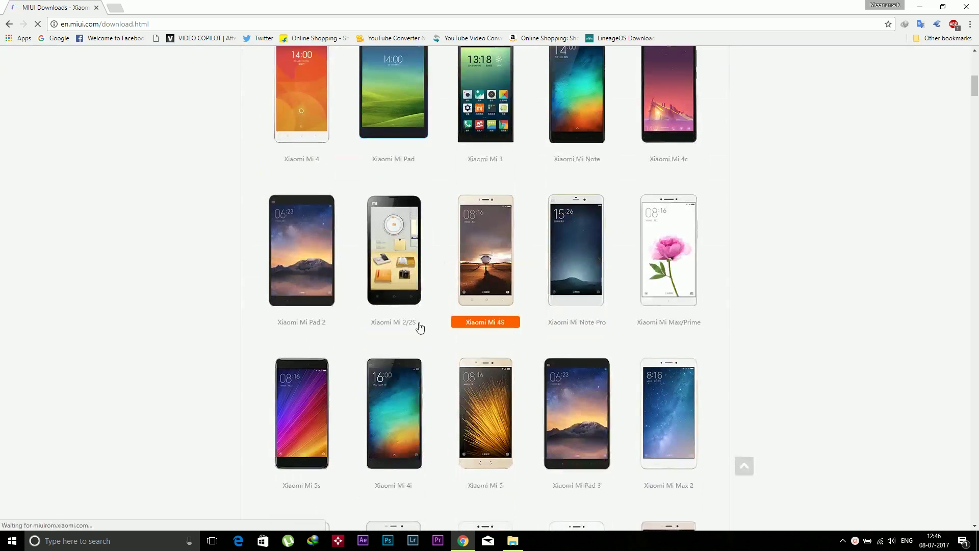
pyautogui.scroll(-2, 316, 277)
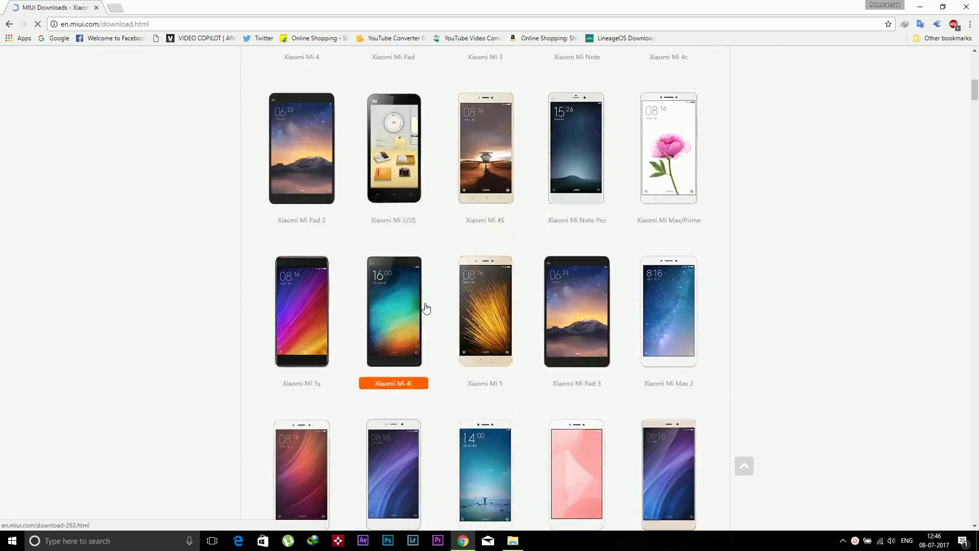
pyautogui.scroll(-3, 355, 340)
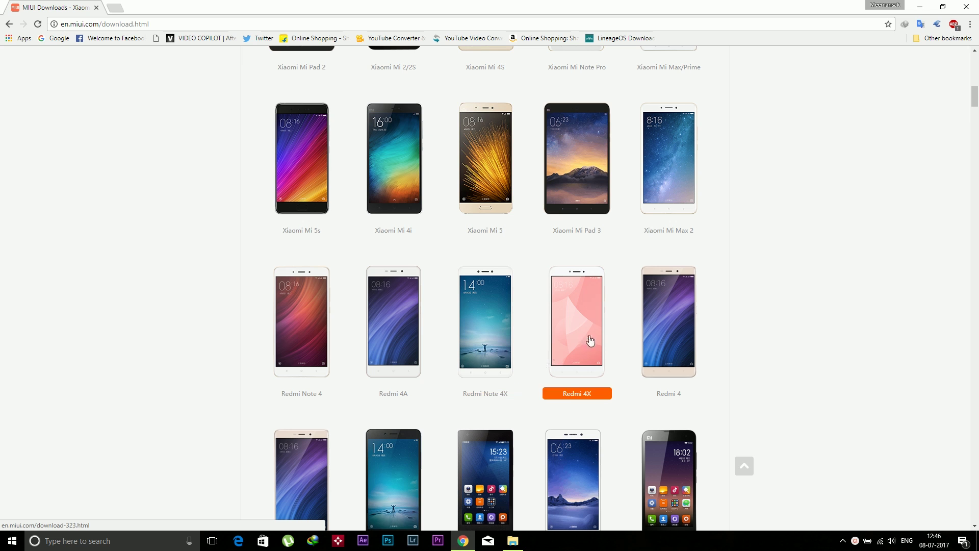
pyautogui.scroll(-2, 589, 340)
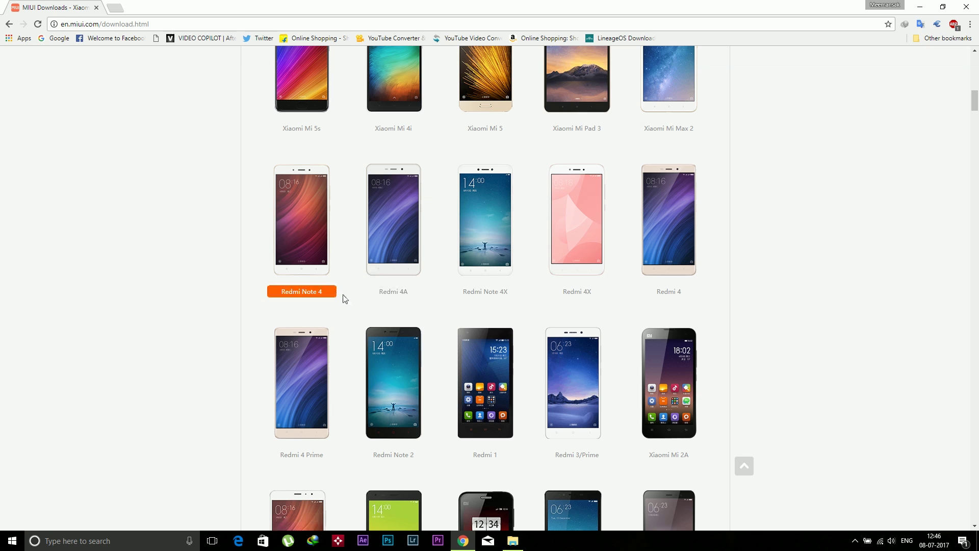
pyautogui.click(302, 293)
# Switch between the MTK China and Qualcomm Global tabs, ending on Qualcomm Global.
pyautogui.scroll(-1, 453, 143)
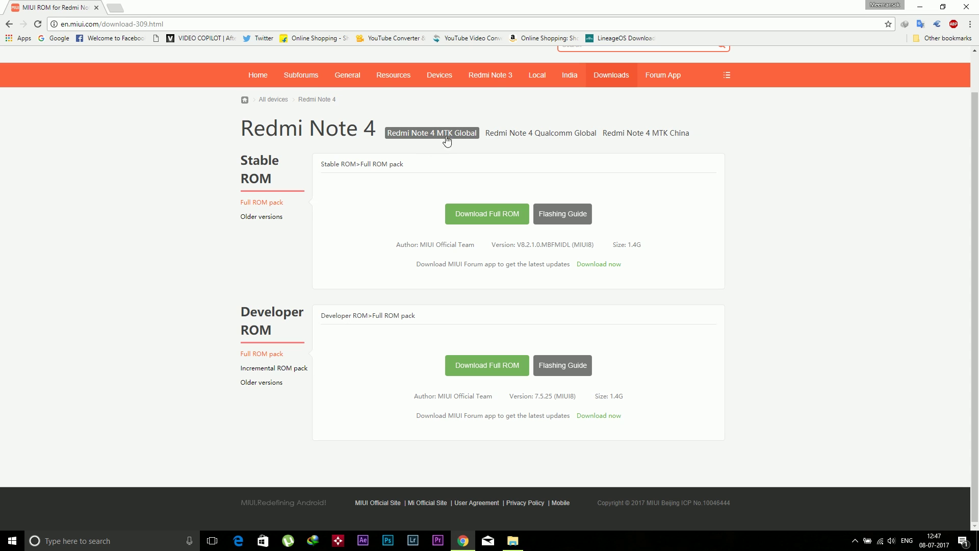
pyautogui.click(553, 134)
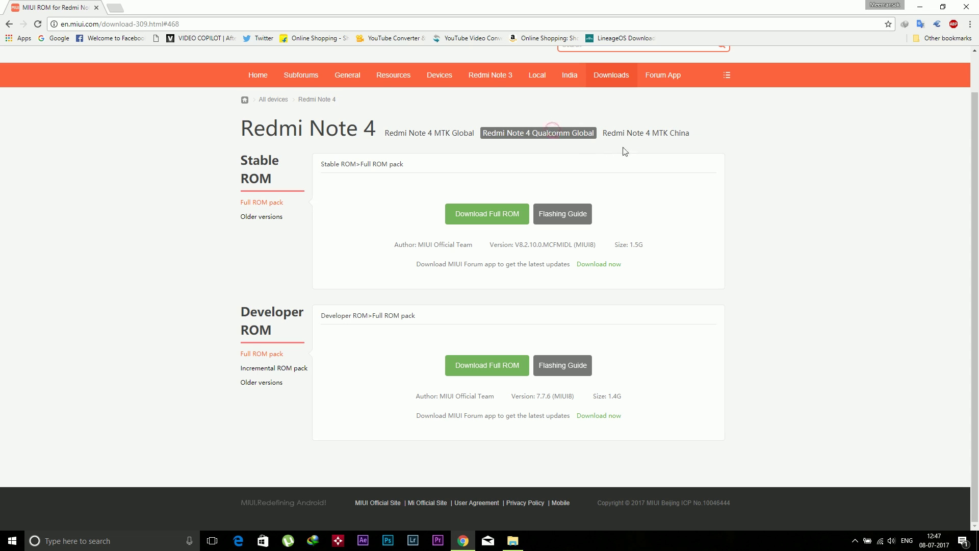
pyautogui.click(663, 134)
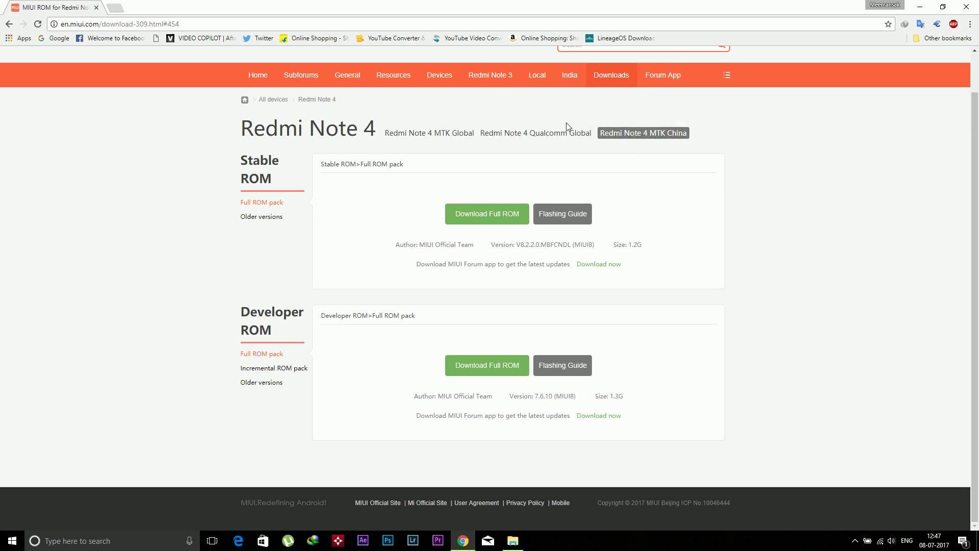
pyautogui.click(525, 134)
pyautogui.click(536, 153)
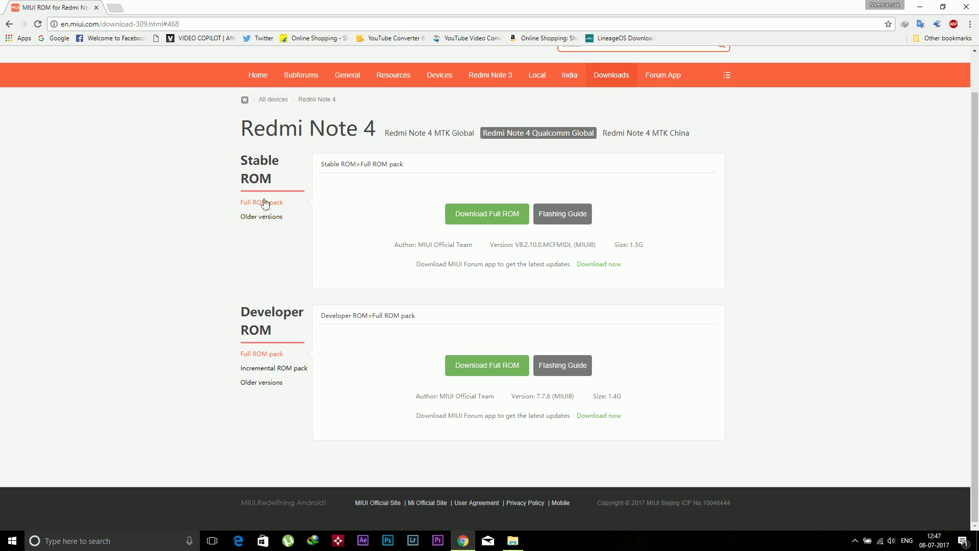
# Highlight the Stable V8.2.10.0 and Developer 7.7.6 ROM headings.
pyautogui.moveTo(242, 160); pyautogui.dragTo(272, 185)
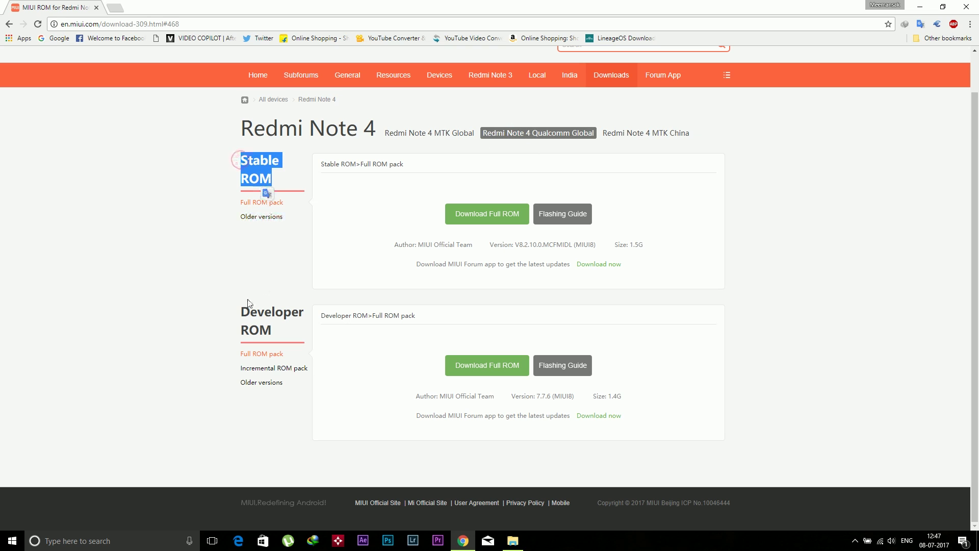
pyautogui.moveTo(225, 300); pyautogui.dragTo(299, 281)
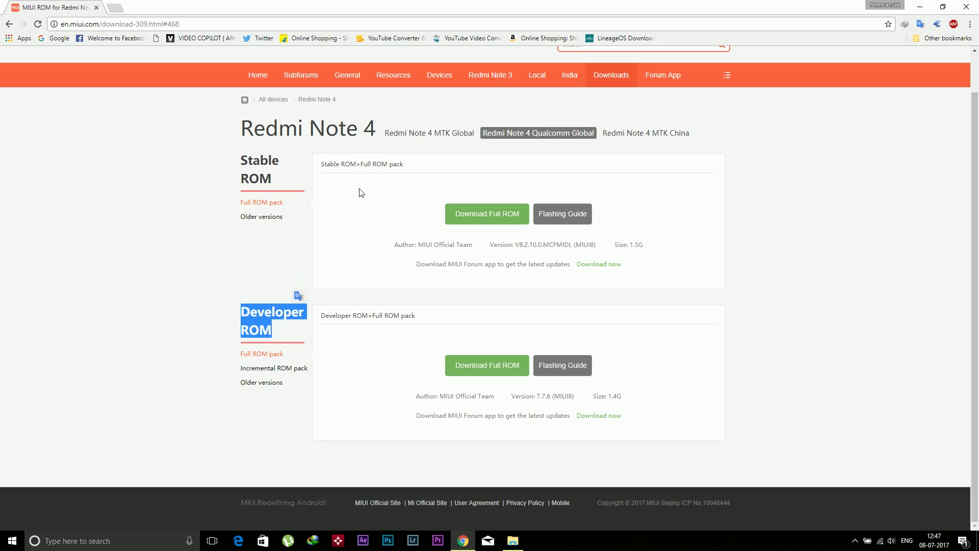
pyautogui.click(319, 275)
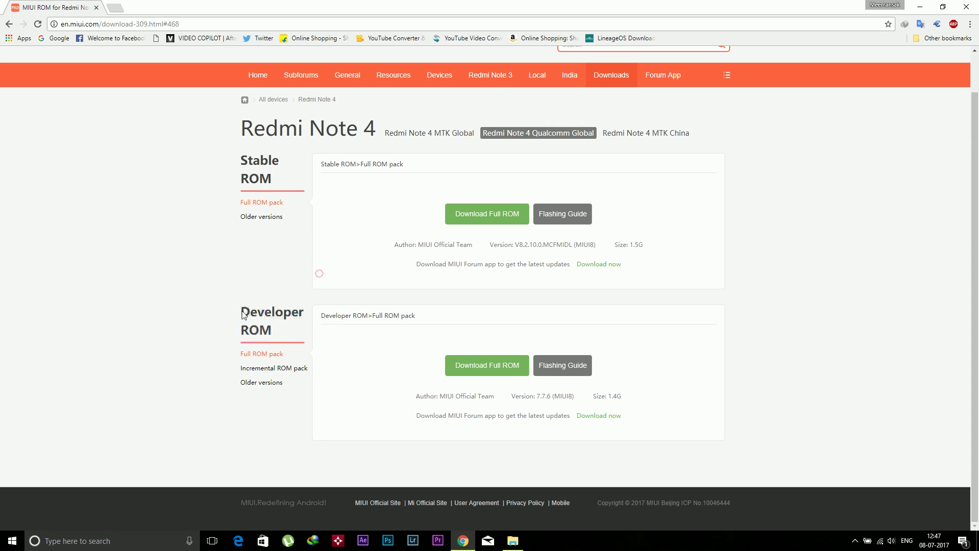
pyautogui.moveTo(234, 310); pyautogui.dragTo(296, 340)
pyautogui.click(308, 328)
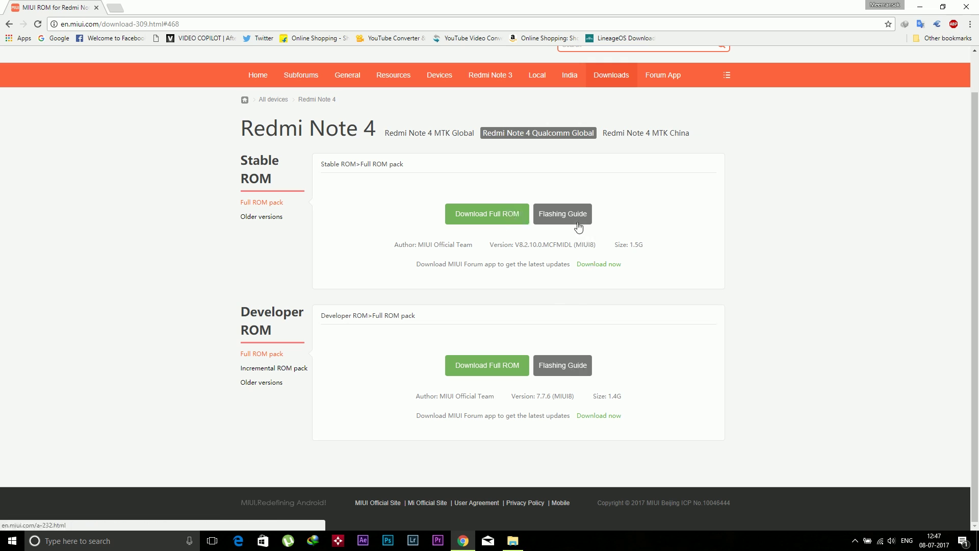
# Open the Flashing Guide's Fastboot Update method and cancel the duplicate IDM download.
pyautogui.click(567, 374)
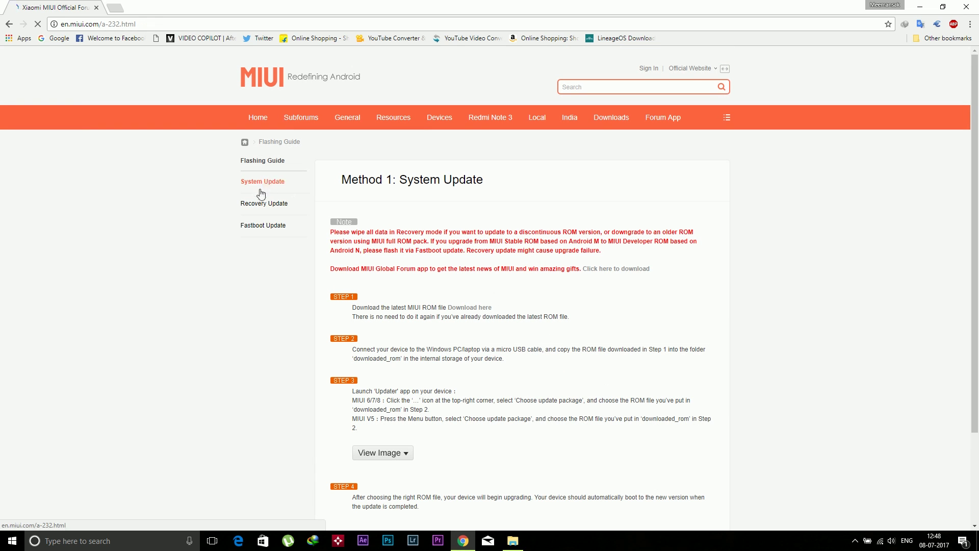
pyautogui.click(271, 231)
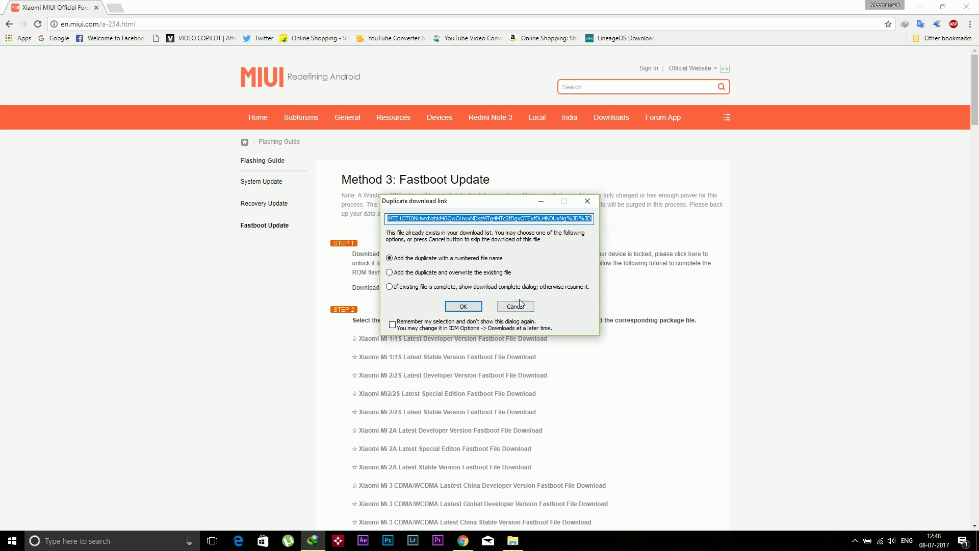
pyautogui.click(516, 306)
# Confirm MiFlashSetup_eng.msi is in the Stock Rom folder, then return to the Chrome guide.
pyautogui.click(512, 541)
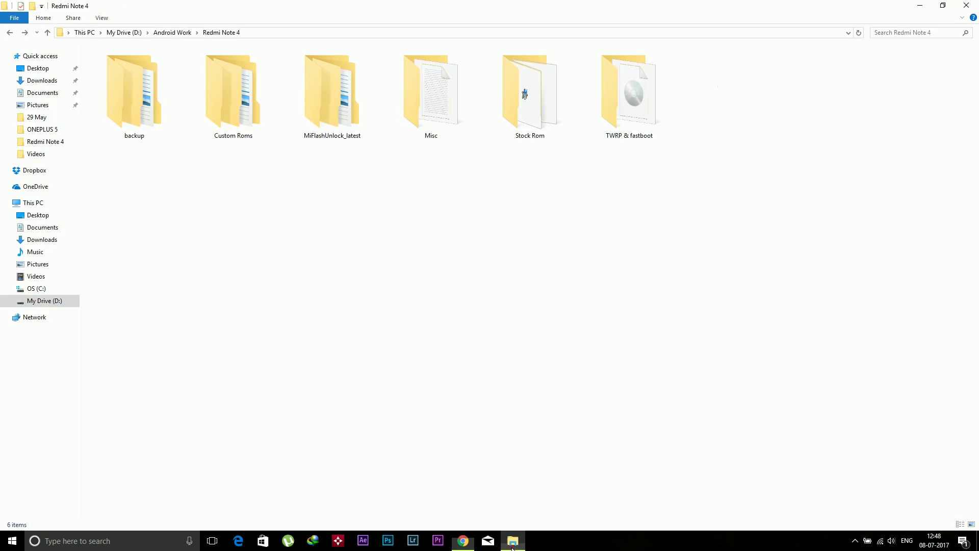
pyautogui.doubleClick(542, 124)
pyautogui.click(321, 136)
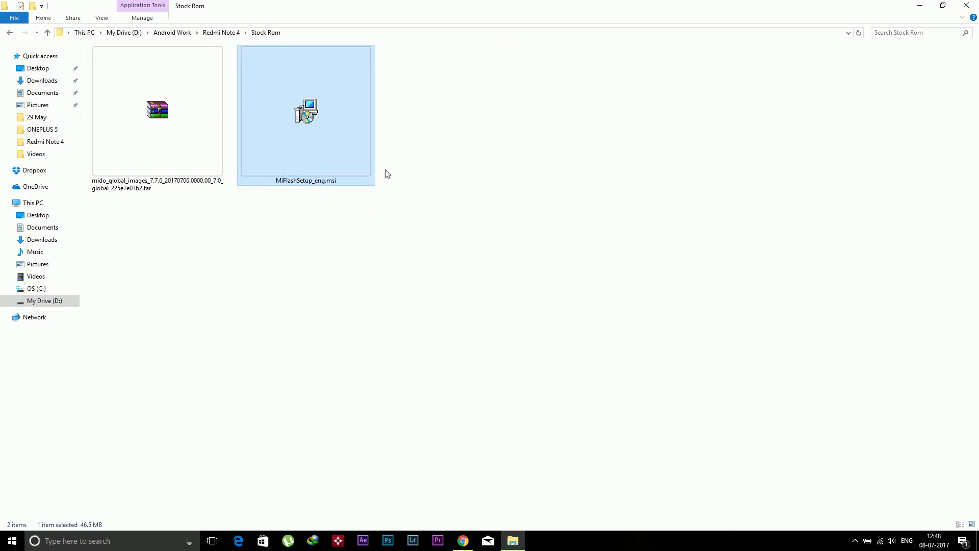
pyautogui.click(465, 539)
# Scroll to the Redmi Note 4 Qualcomm Global fastboot links and start the ROM download.
pyautogui.scroll(-3, 372, 291)
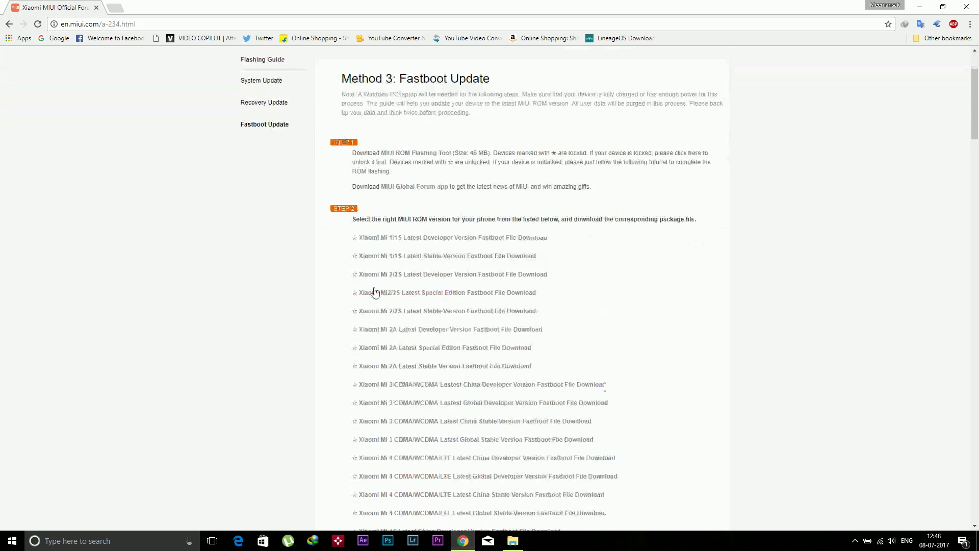
pyautogui.scroll(-15, 402, 298)
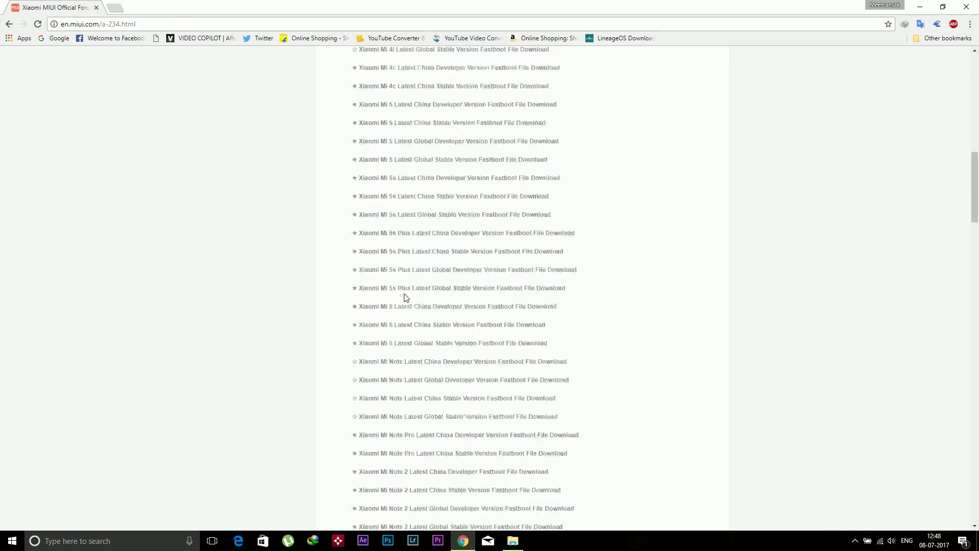
pyautogui.scroll(-10, 405, 306)
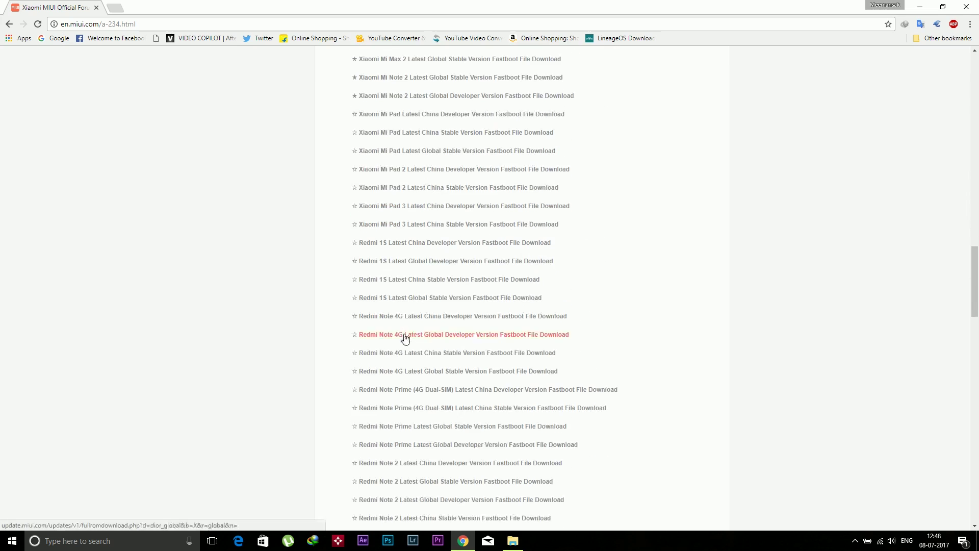
pyautogui.scroll(-2, 413, 372)
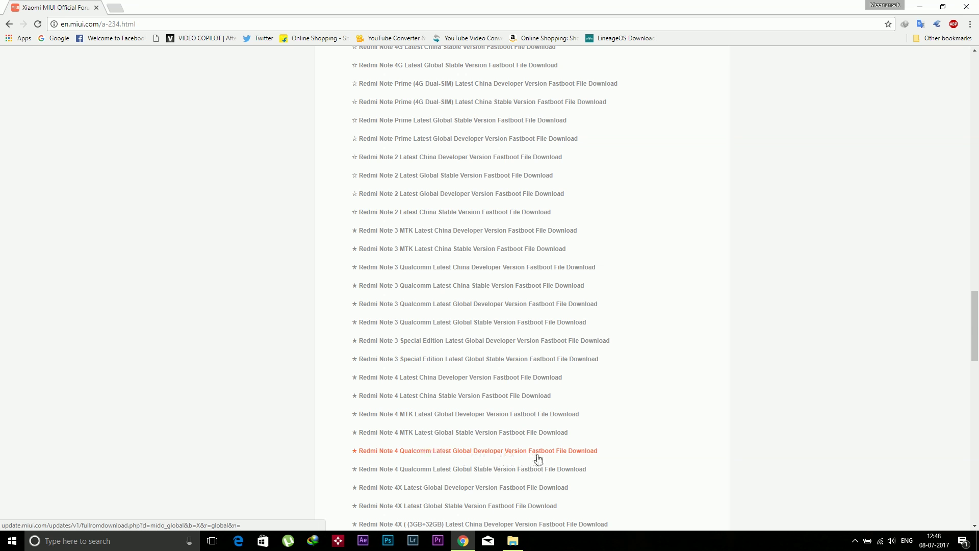
pyautogui.scroll(-1, 464, 439)
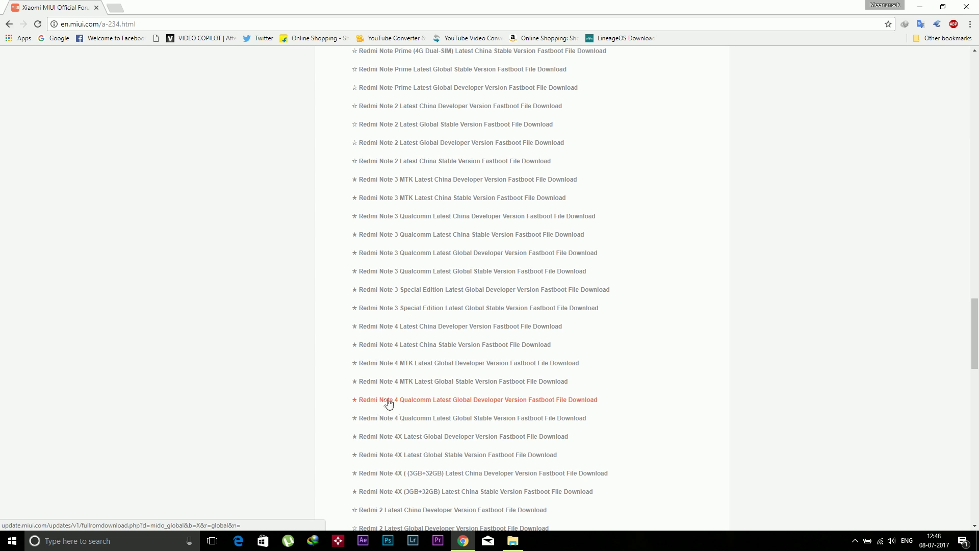
pyautogui.moveTo(612, 396); pyautogui.dragTo(348, 399)
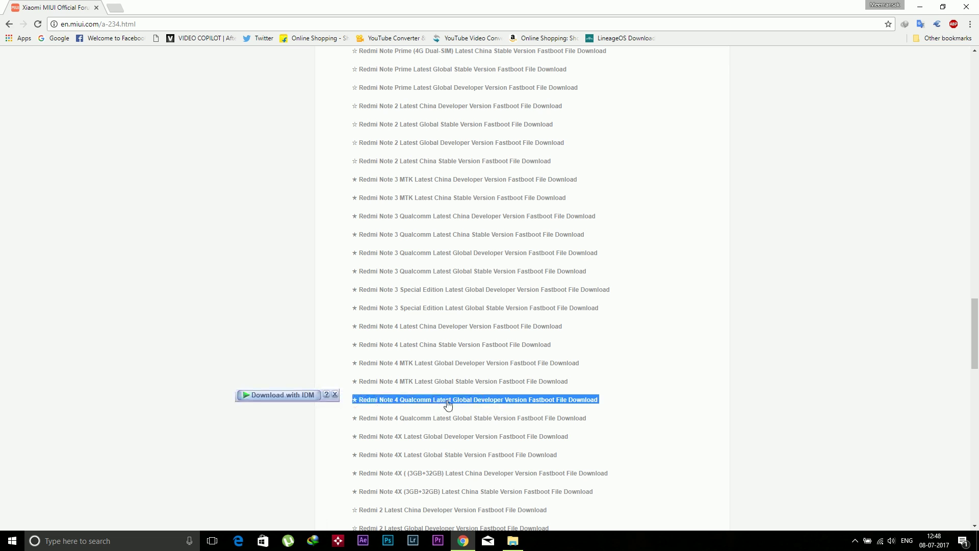
pyautogui.moveTo(597, 419); pyautogui.dragTo(423, 422)
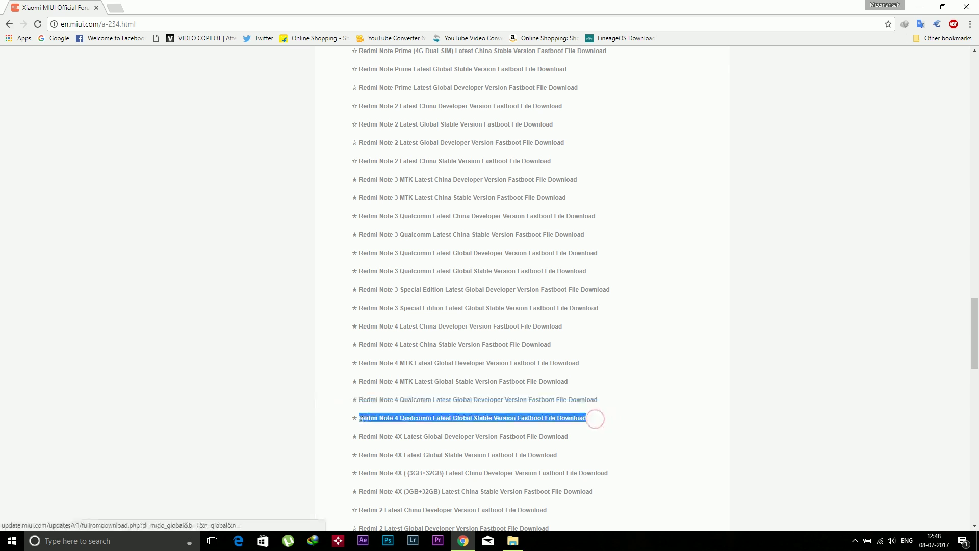
pyautogui.moveTo(362, 420); pyautogui.dragTo(472, 400)
pyautogui.click(472, 400)
pyautogui.click(105, 518)
# Open the downloaded ROM archive in WinRAR and extract it into Stock Rom.
pyautogui.click(135, 484)
pyautogui.doubleClick(169, 121)
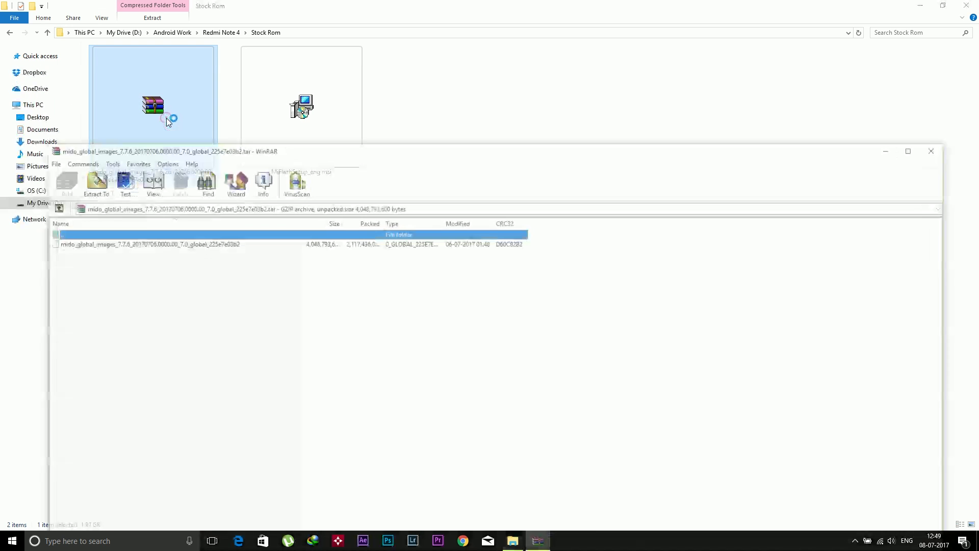
pyautogui.click(89, 181)
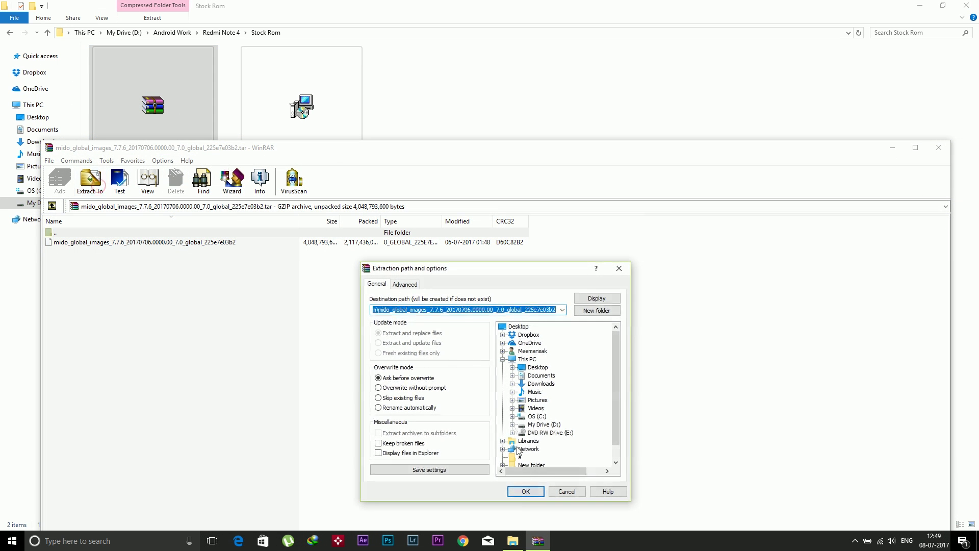
pyautogui.click(528, 488)
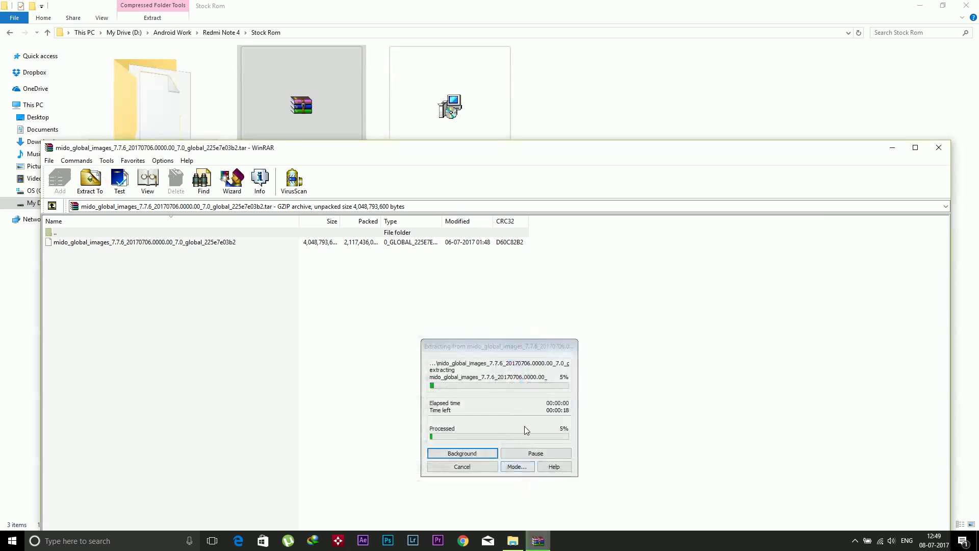
pyautogui.click(949, 149)
# Open the extracted mido_global_images_7.7.6 folder and begin renaming its 3.77 GB file.
pyautogui.click(345, 256)
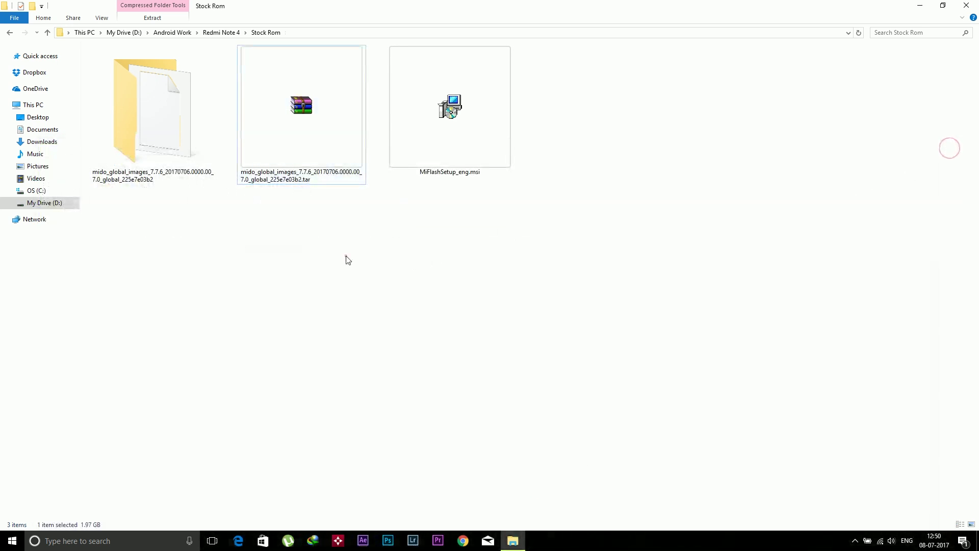
pyautogui.doubleClick(154, 154)
pyautogui.press('F2')
# Append .zip to the extracted file's name and accept the extension change.
pyautogui.click(226, 190)
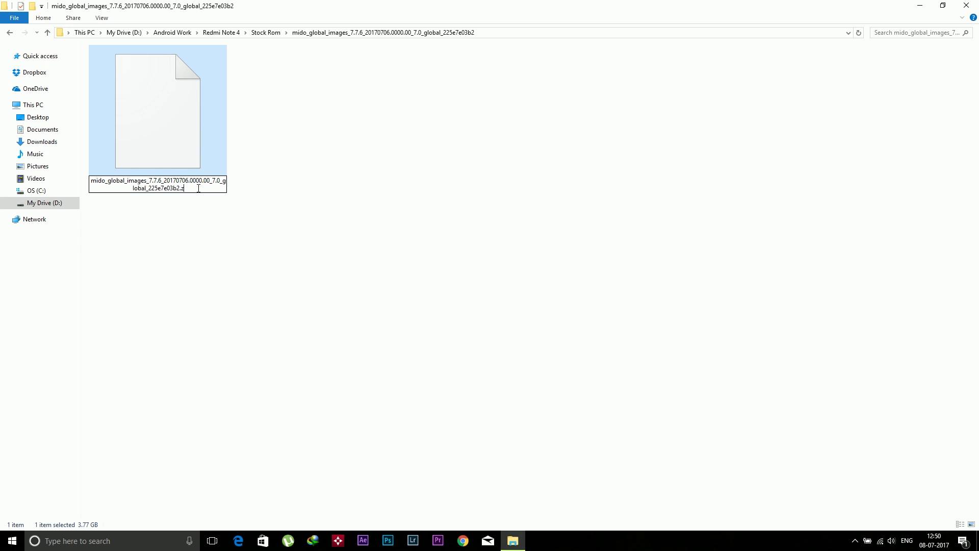
pyautogui.click(298, 217)
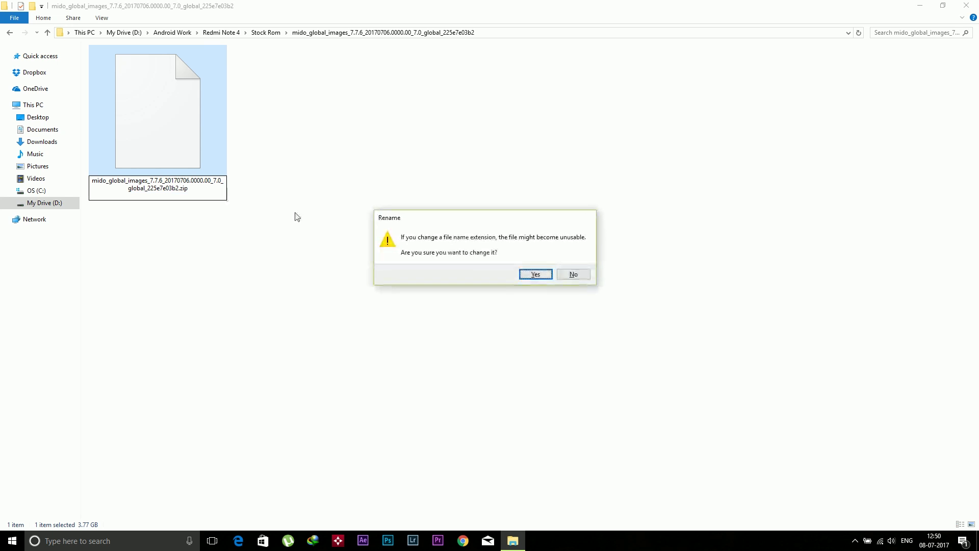
pyautogui.click(535, 274)
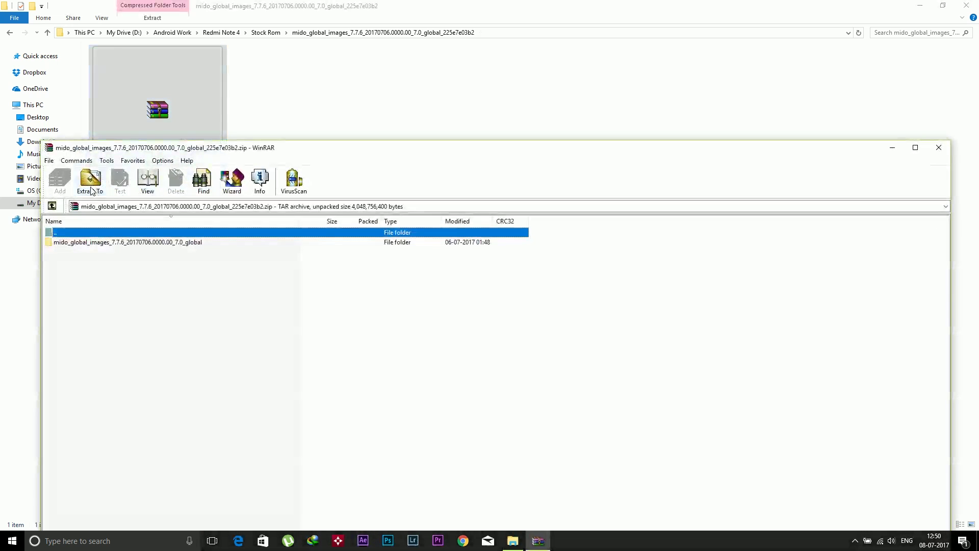
# Extract the .zip in WinRAR and check the images and flash_all scripts inside.
pyautogui.click(90, 179)
pyautogui.click(525, 491)
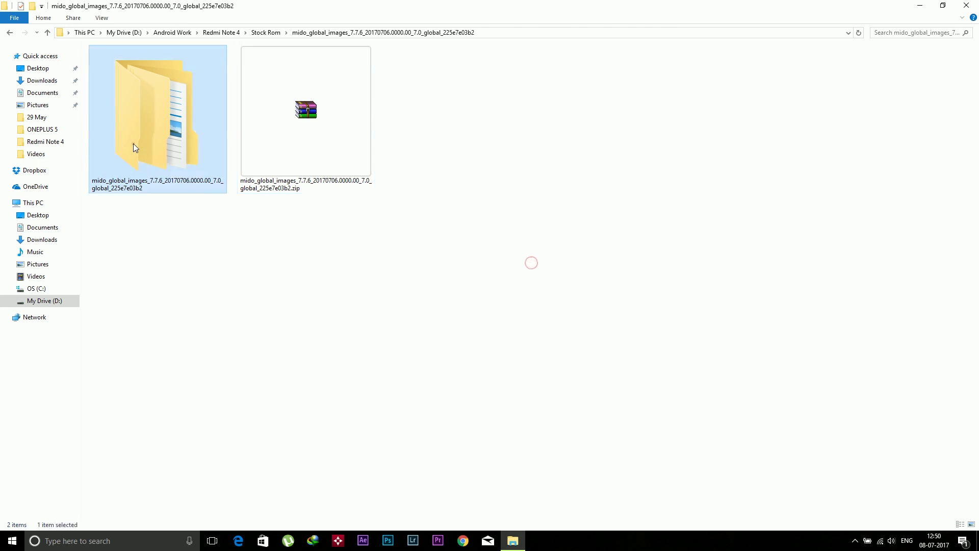
pyautogui.doubleClick(133, 144)
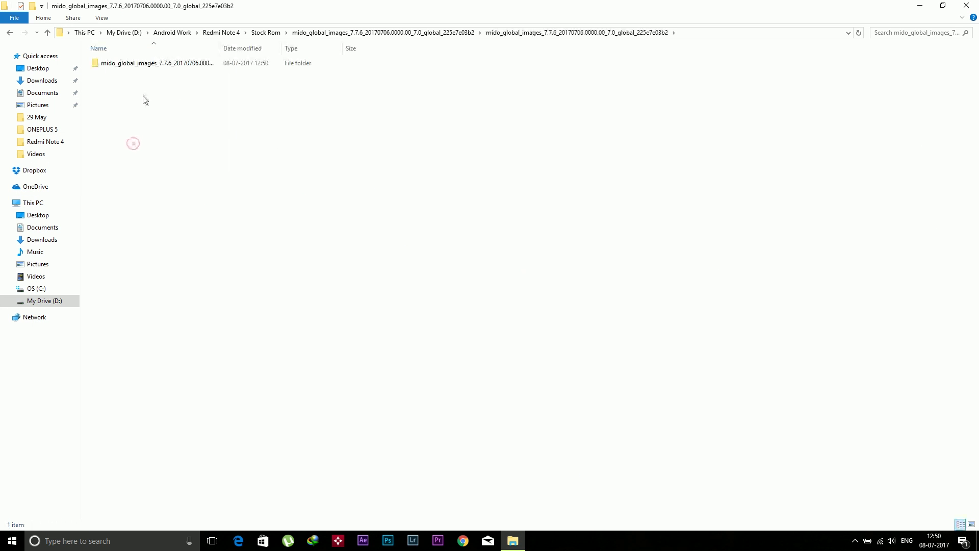
pyautogui.doubleClick(178, 69)
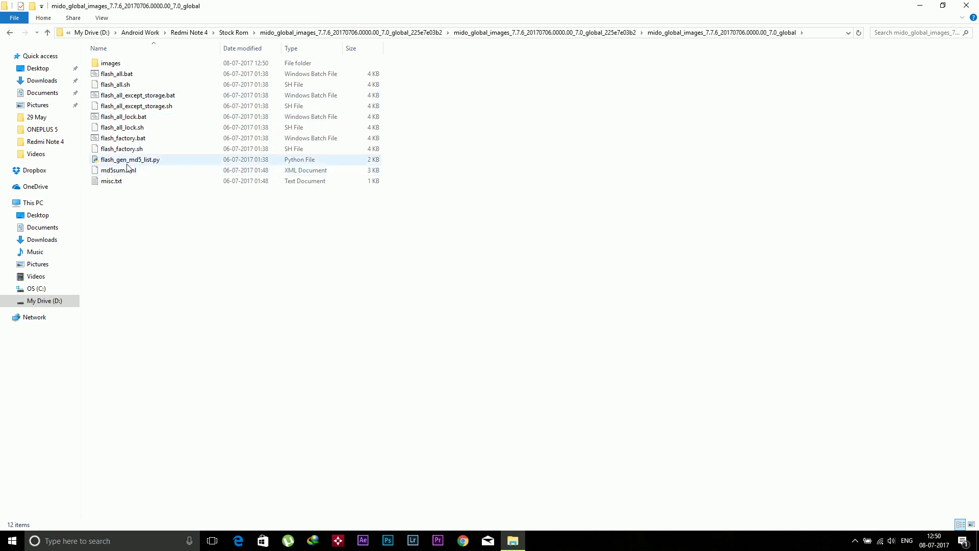
# Go back up two folder levels and delete the leftover .zip archive.
pyautogui.click(9, 32)
pyautogui.click(10, 32)
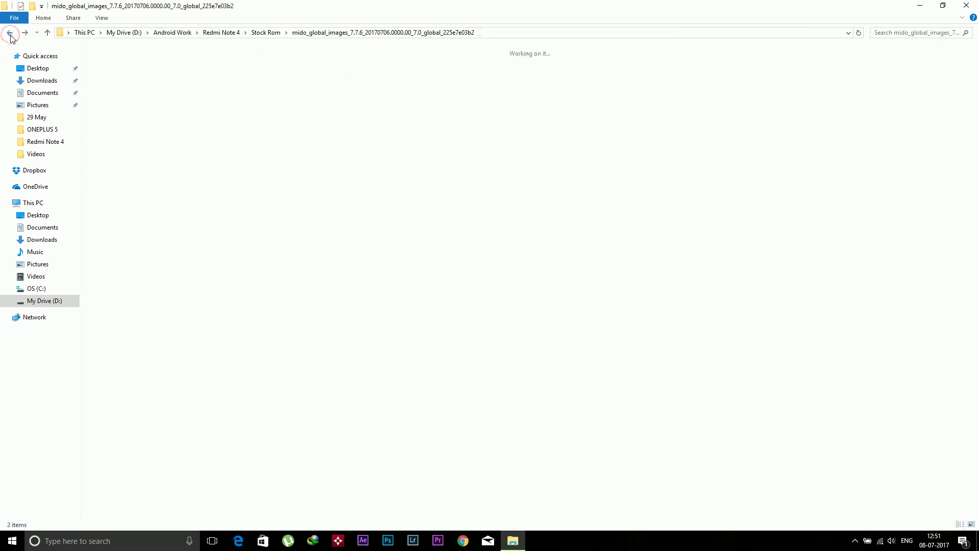
pyautogui.press('Right')
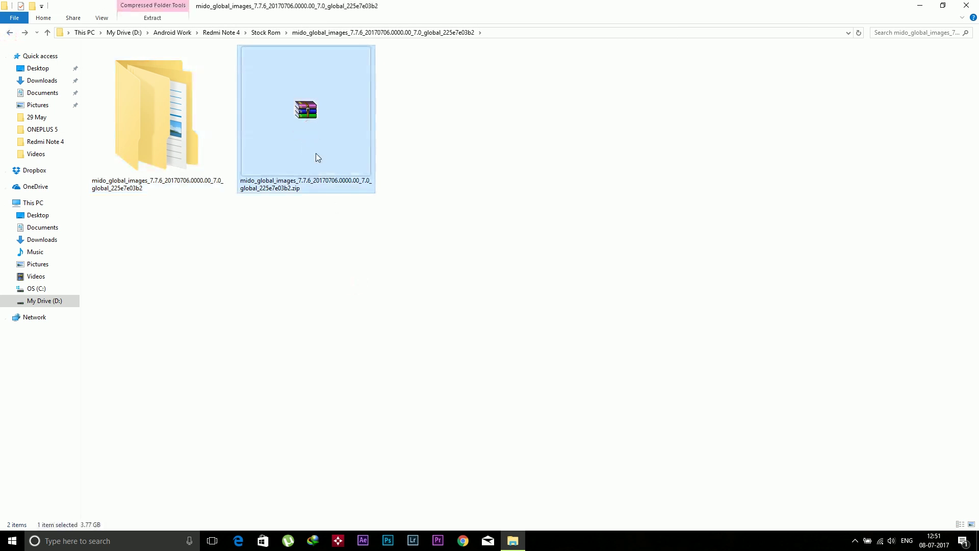
pyautogui.press('Delete')
# Confirm the zip deletion and verify the inner ROM subfolder's flash files.
pyautogui.press('Return')
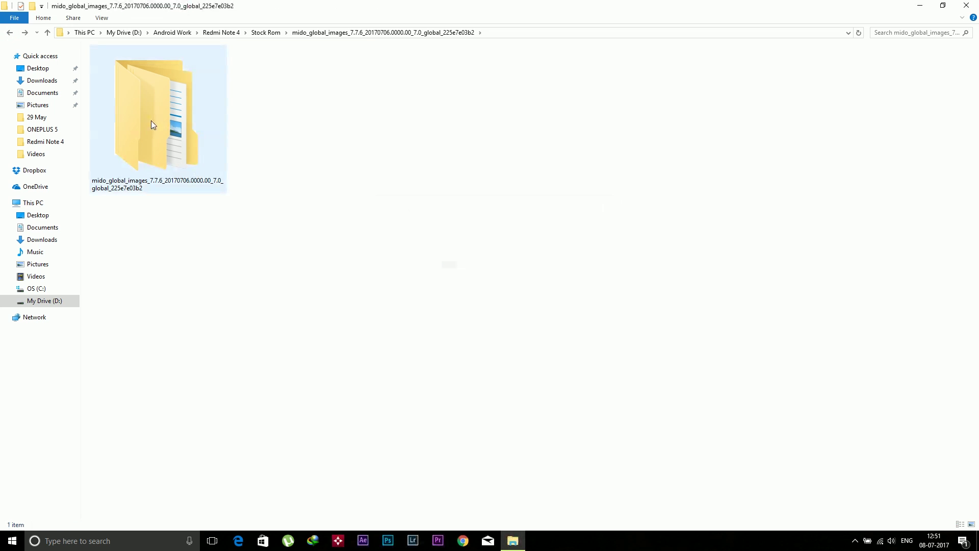
pyautogui.doubleClick(154, 121)
pyautogui.click(146, 65)
pyautogui.doubleClick(145, 65)
pyautogui.click(9, 32)
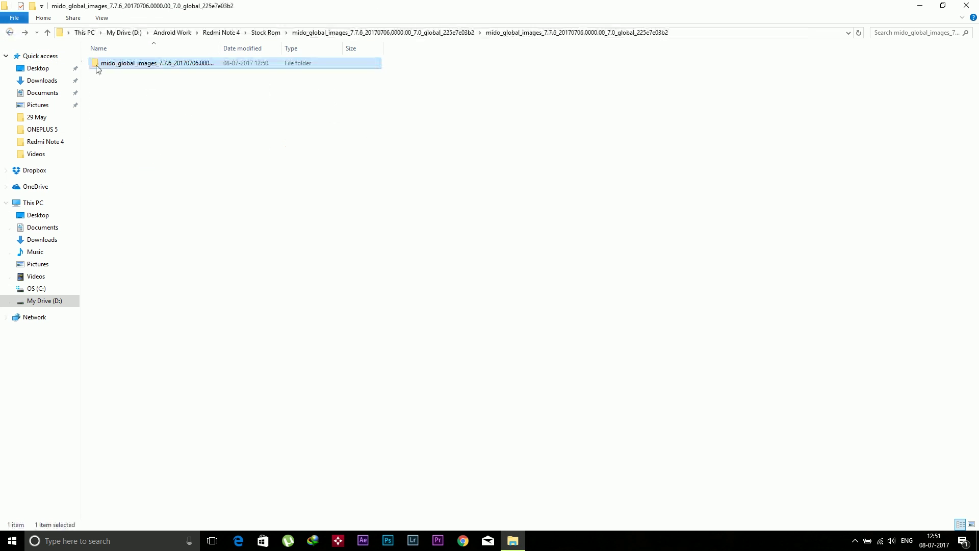
pyautogui.click(178, 65)
pyautogui.doubleClick(193, 66)
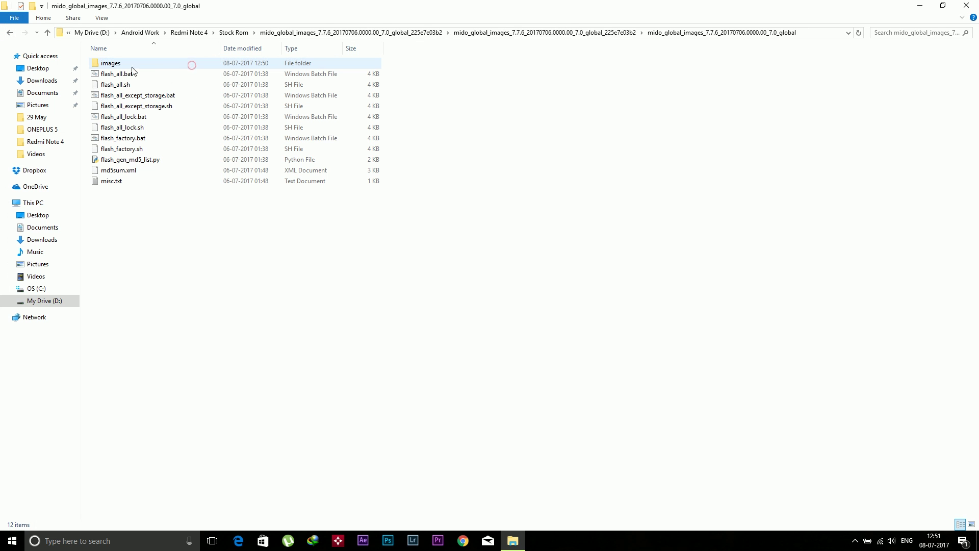
pyautogui.click(10, 32)
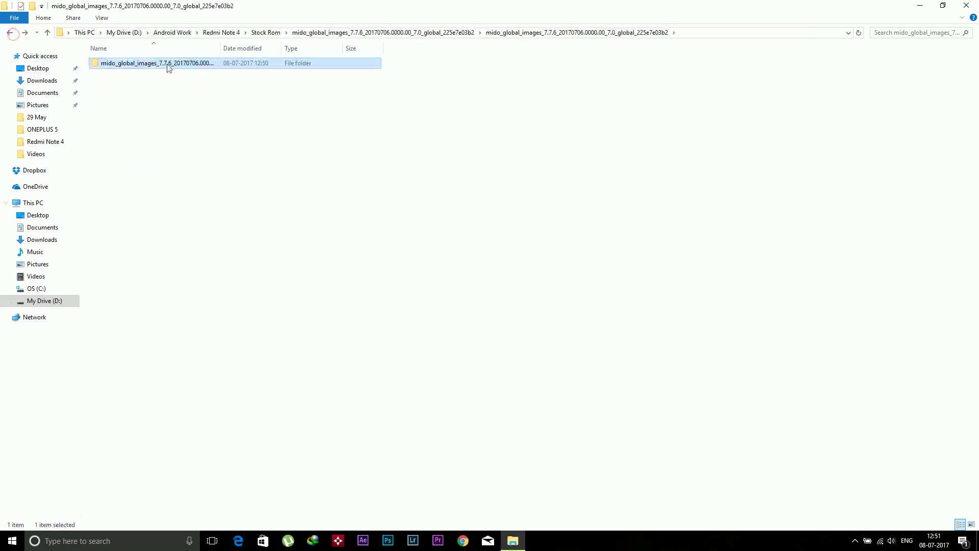
# Cut the mido_global_images_7.7.6_20170706.0000.00_7.0_global folder and paste it onto My Drive (D:).
pyautogui.rightClick(169, 66)
pyautogui.click(204, 260)
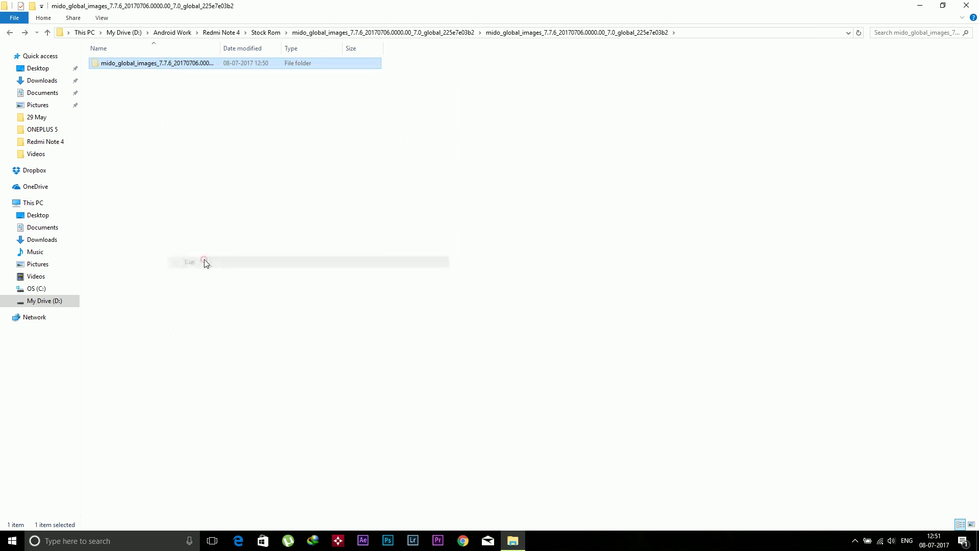
pyautogui.click(124, 32)
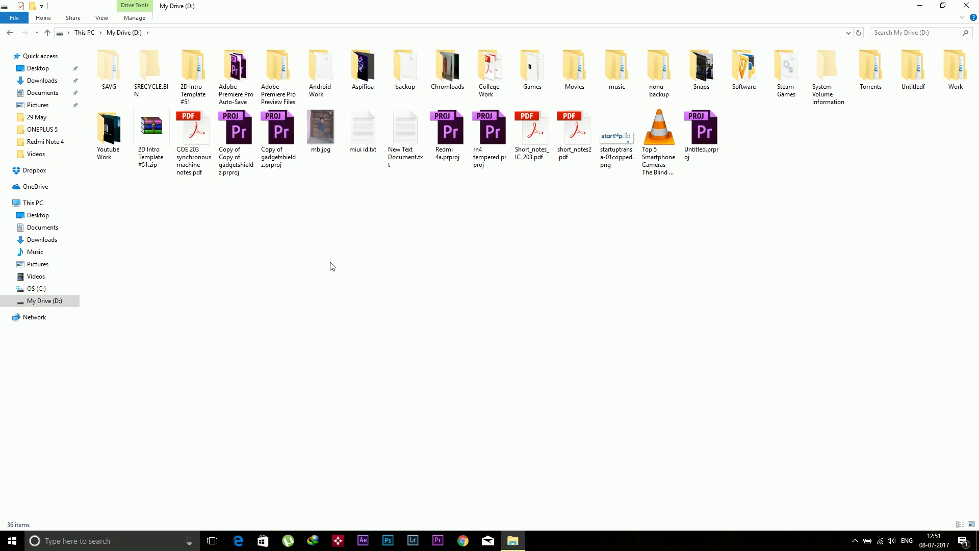
pyautogui.rightClick(394, 228)
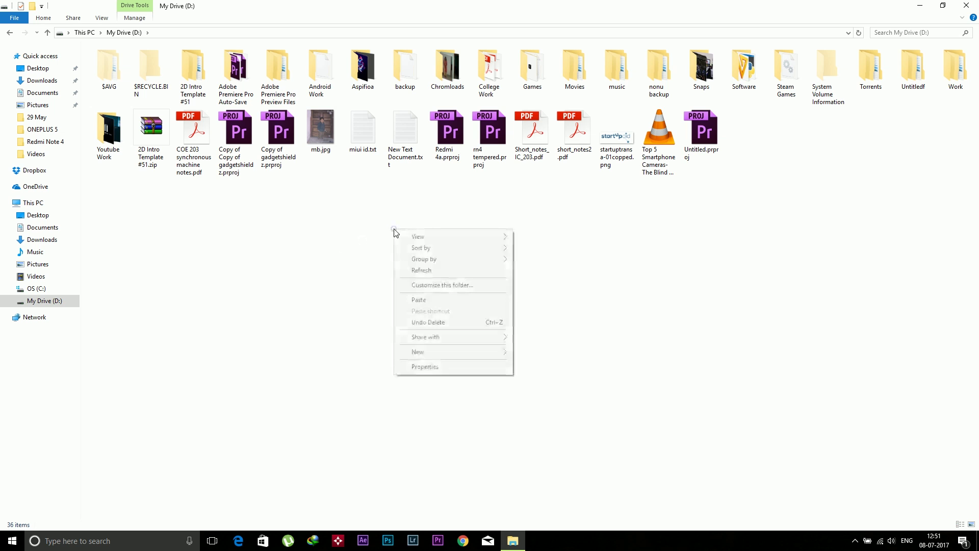
pyautogui.click(438, 300)
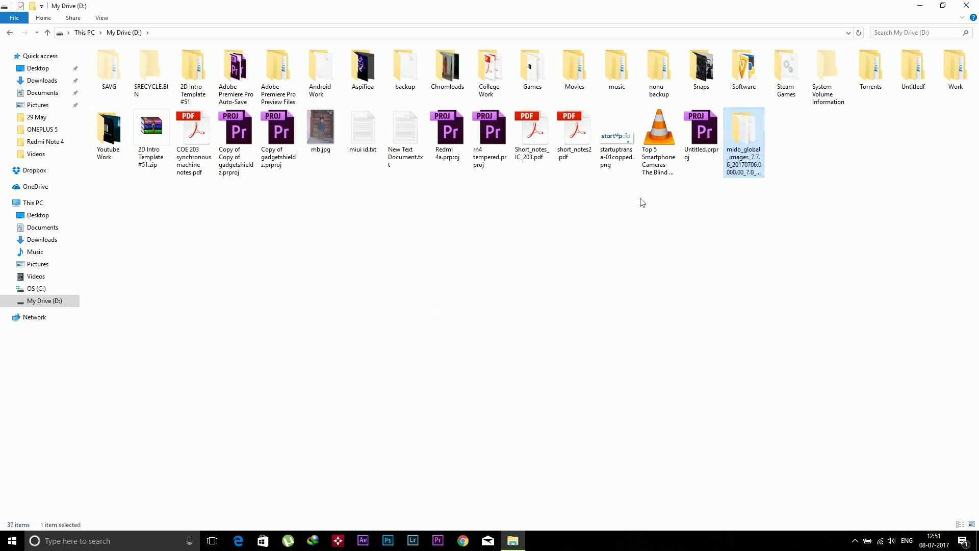
pyautogui.doubleClick(742, 142)
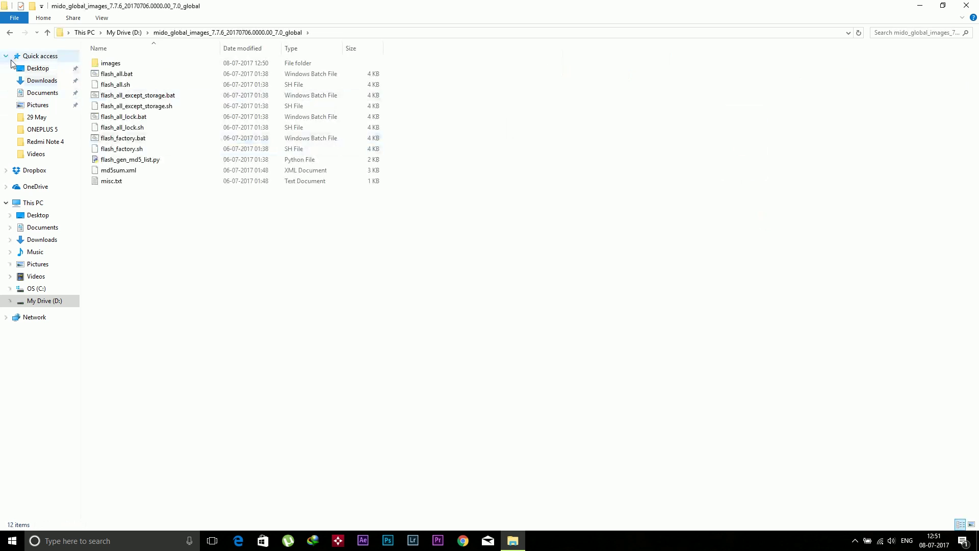
# Go back out of the ROM folder and launch the MiFlashSetup_eng.msi installer.
pyautogui.click(10, 34)
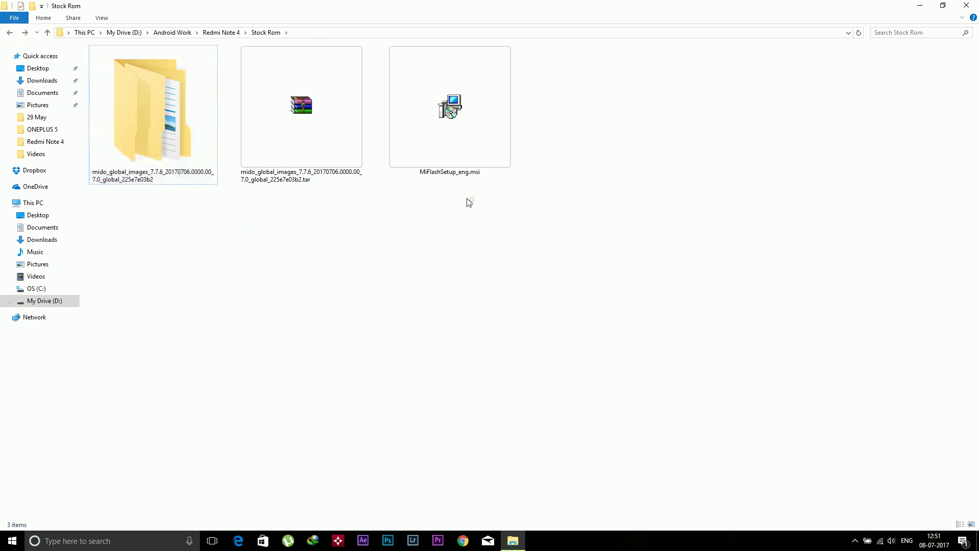
pyautogui.click(463, 138)
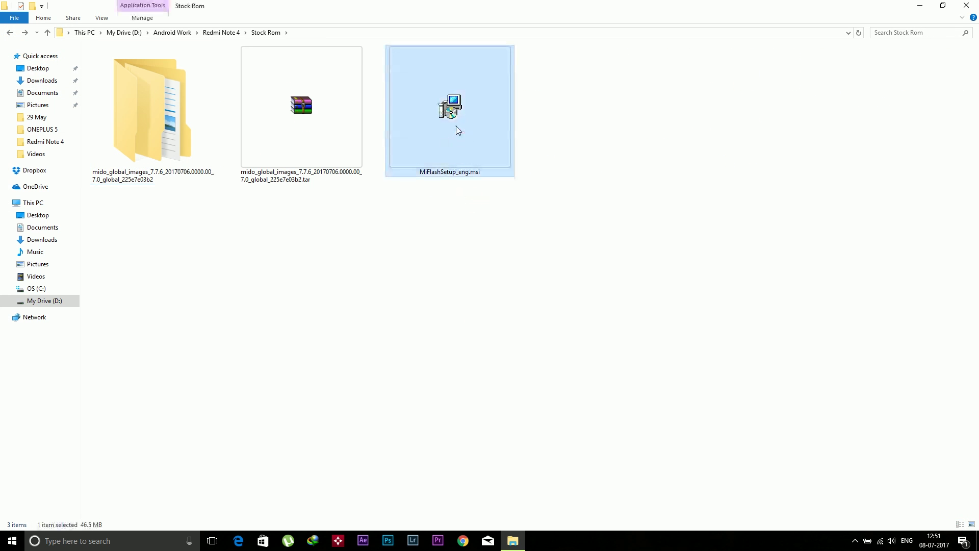
pyautogui.doubleClick(456, 127)
# Install XiaoMiFlash to the default C:\XiaoMi\XiaoMiFlash\ folder for Everyone, then close the installer.
pyautogui.click(569, 358)
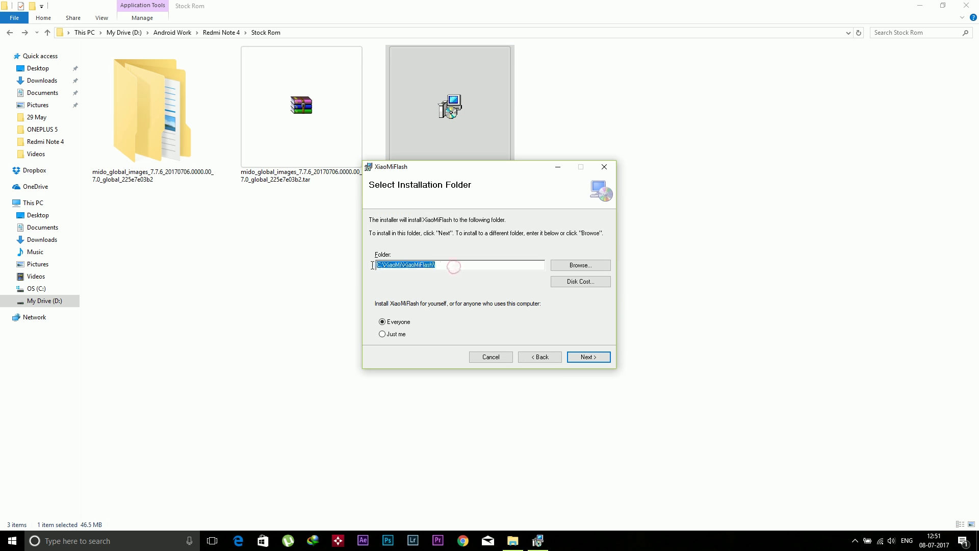
pyautogui.moveTo(435, 265); pyautogui.dragTo(386, 266)
pyautogui.click(398, 323)
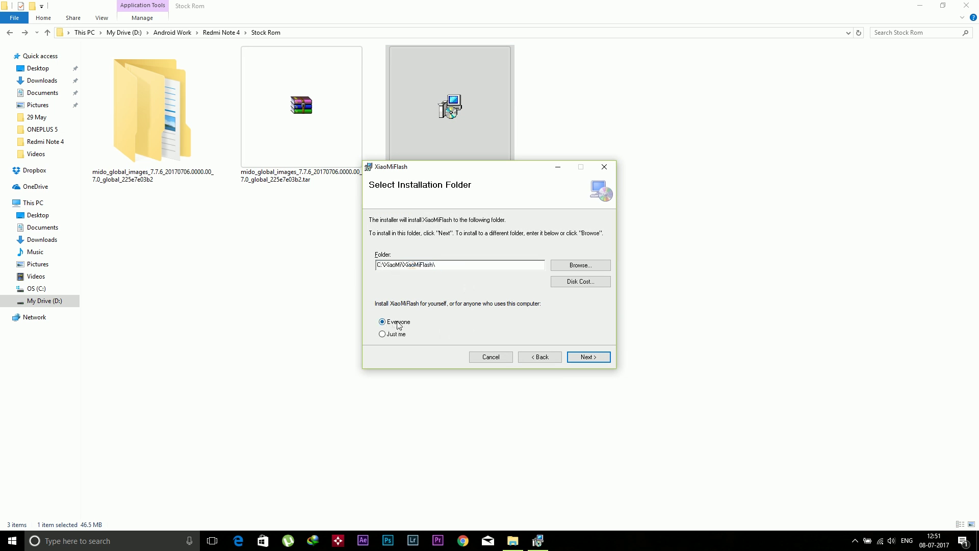
pyautogui.click(587, 357)
pyautogui.click(589, 357)
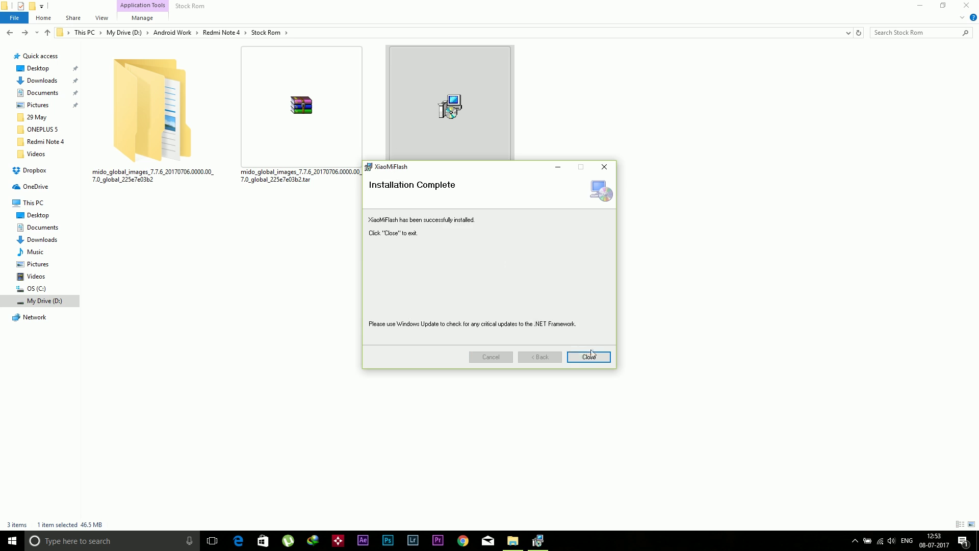
pyautogui.click(591, 355)
pyautogui.click(542, 263)
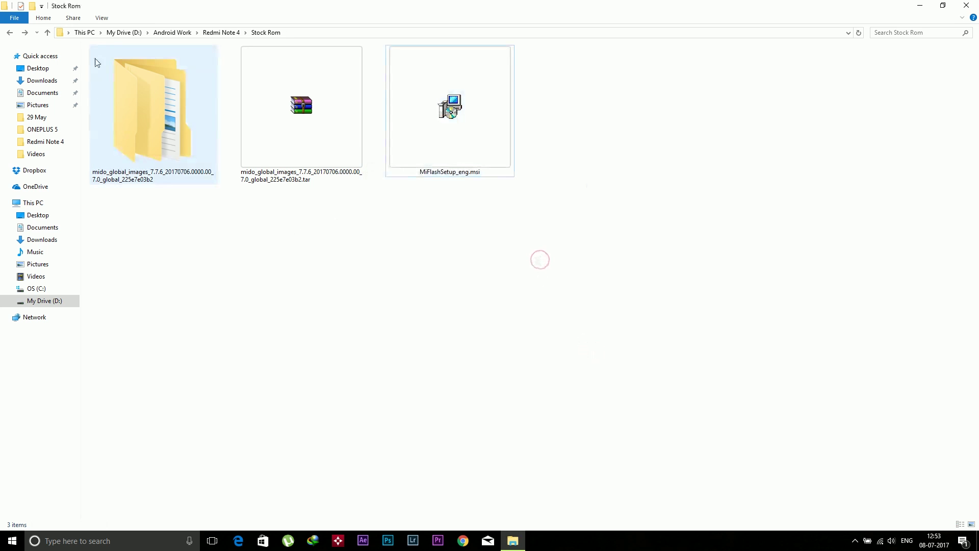
# Run XiaoMiFlash.exe from C:\XiaoMi\XiaoMiFlash.
pyautogui.click(85, 33)
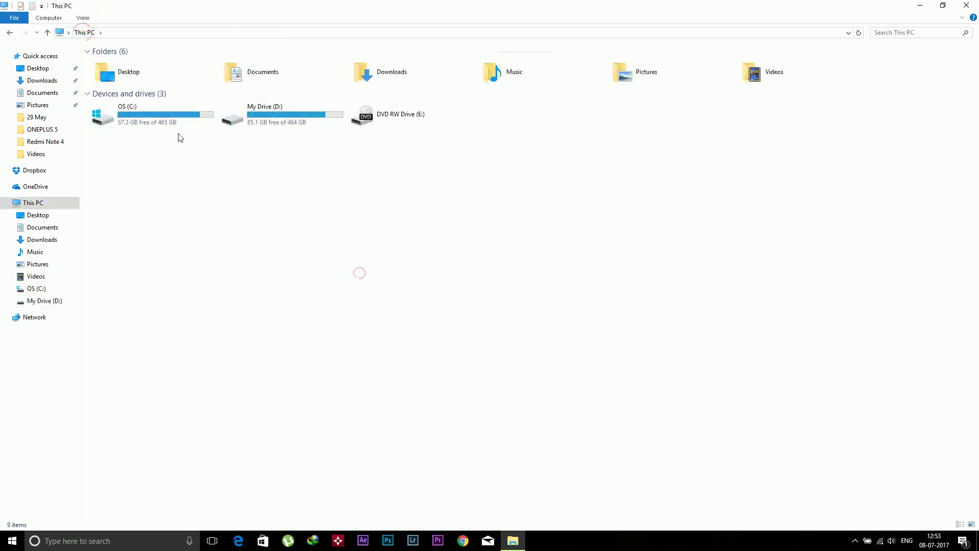
pyautogui.doubleClick(168, 122)
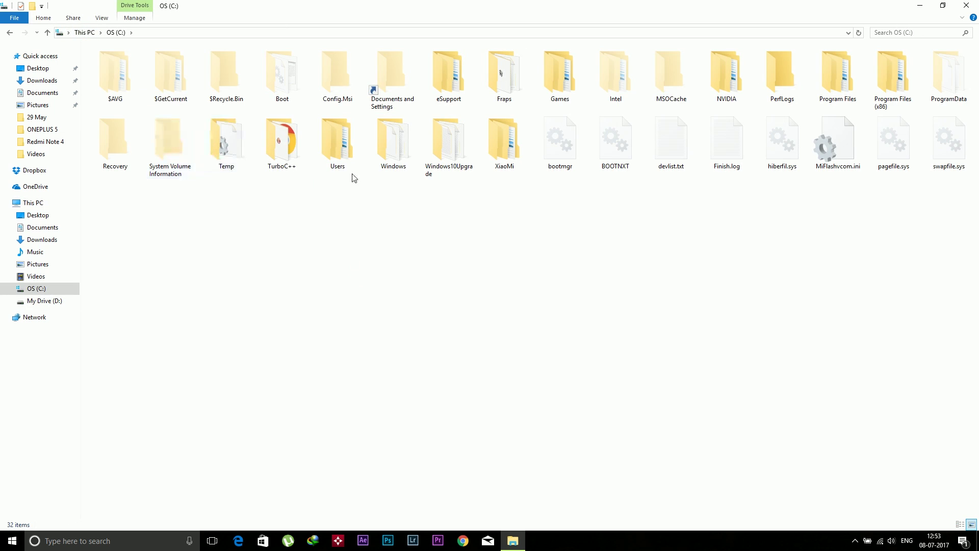
pyautogui.click(506, 151)
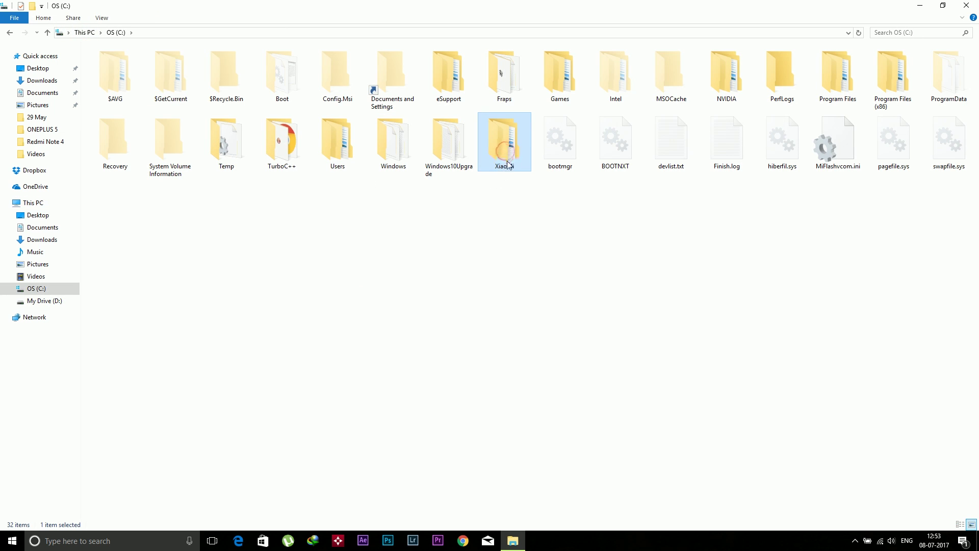
pyautogui.doubleClick(508, 153)
pyautogui.doubleClick(138, 66)
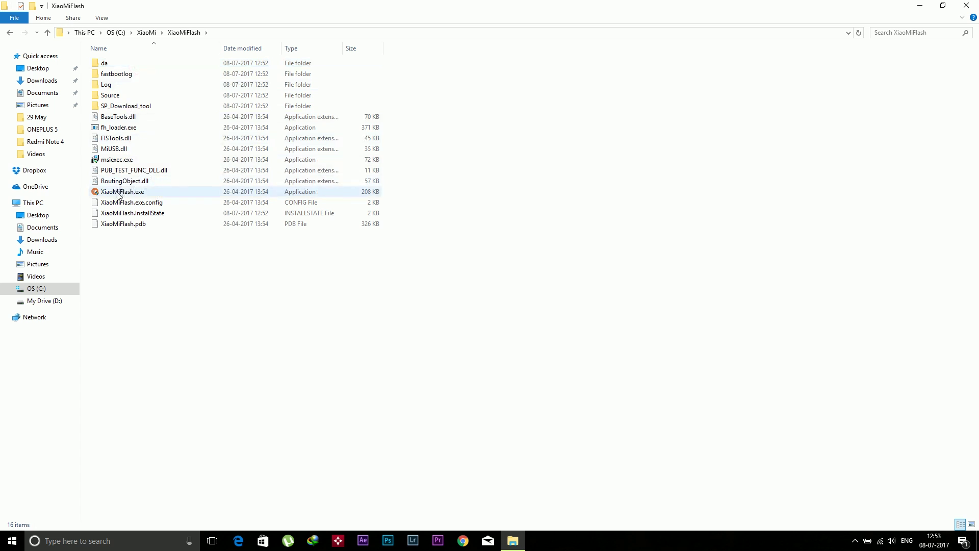
pyautogui.doubleClick(123, 192)
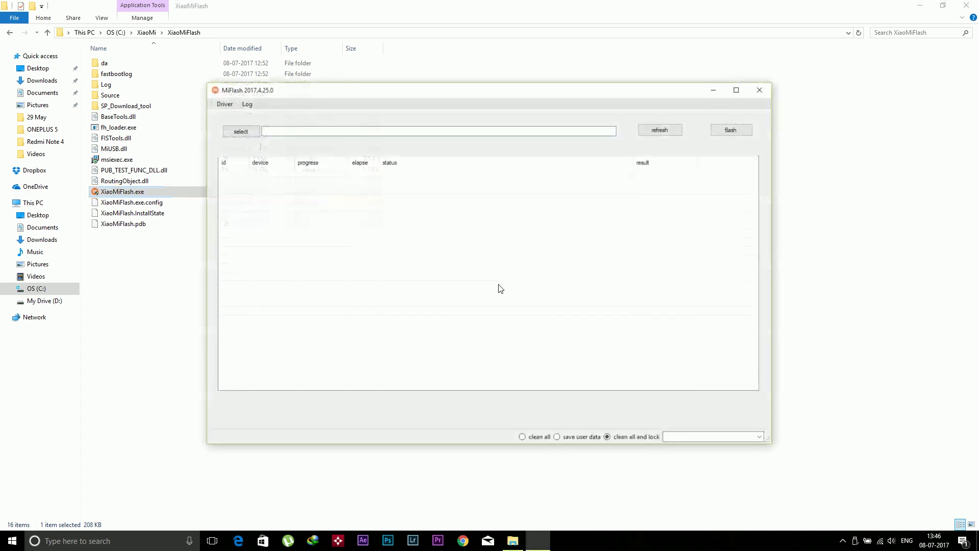
# Detect the fastboot phone, reinstall the drivers, and bring up the ROM folder picker.
pyautogui.click(658, 130)
pyautogui.click(311, 172)
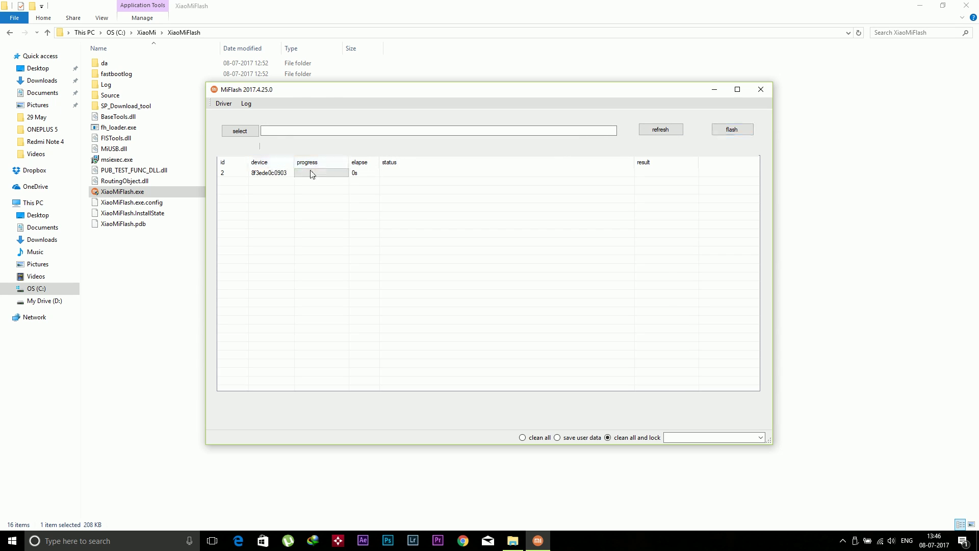
pyautogui.click(224, 104)
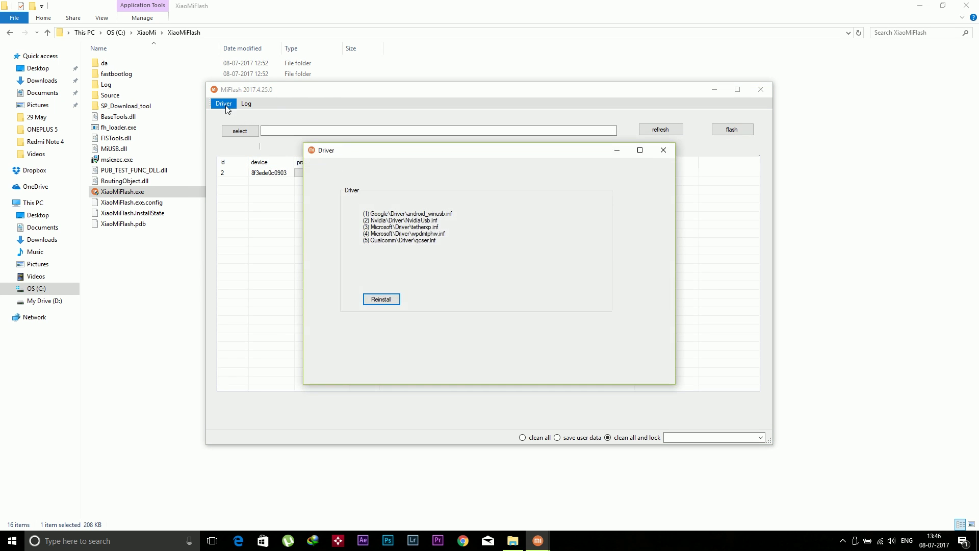
pyautogui.click(381, 299)
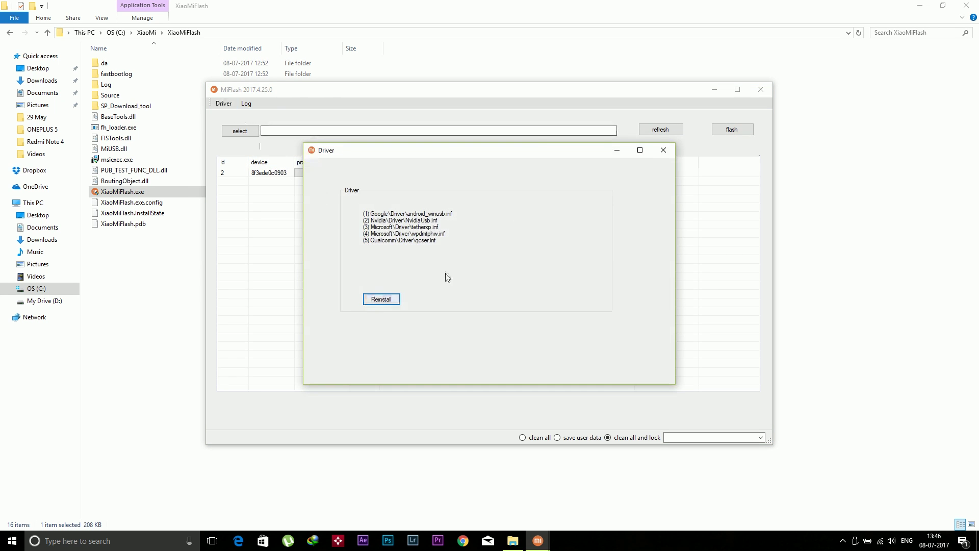
pyautogui.click(662, 151)
pyautogui.click(242, 132)
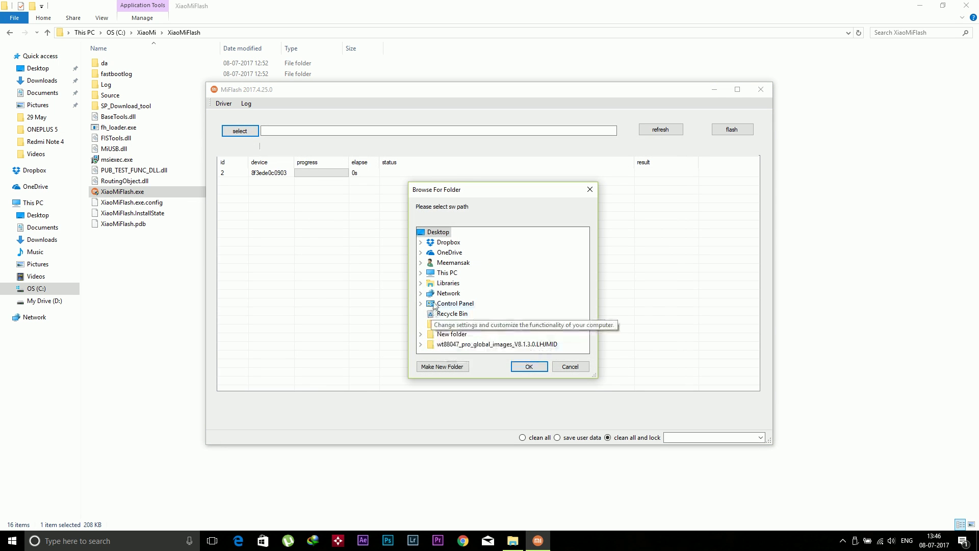
# Set the flash path to D:\mido_global_images_7.7.6_20170706.0000.00_7.0_global.
pyautogui.click(421, 273)
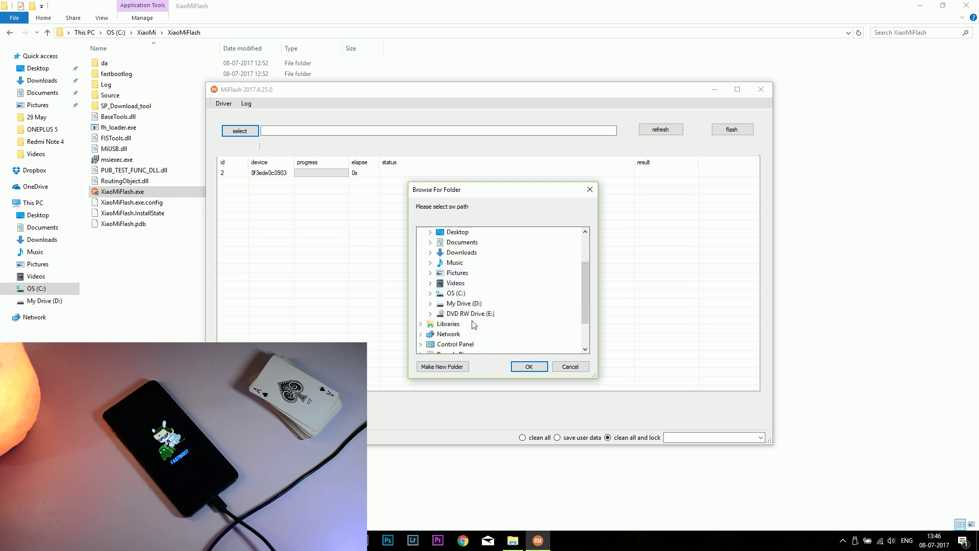
pyautogui.click(462, 334)
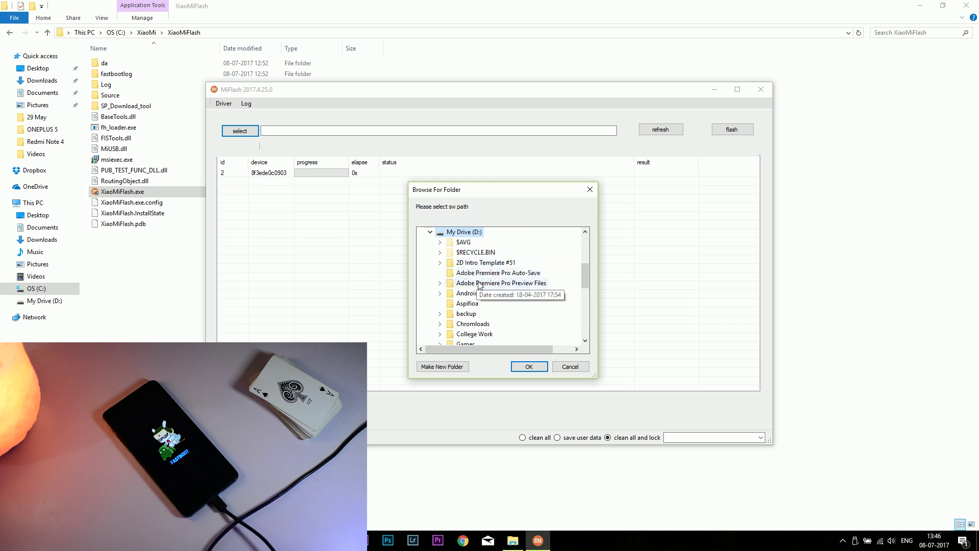
pyautogui.scroll(-3, 510, 312)
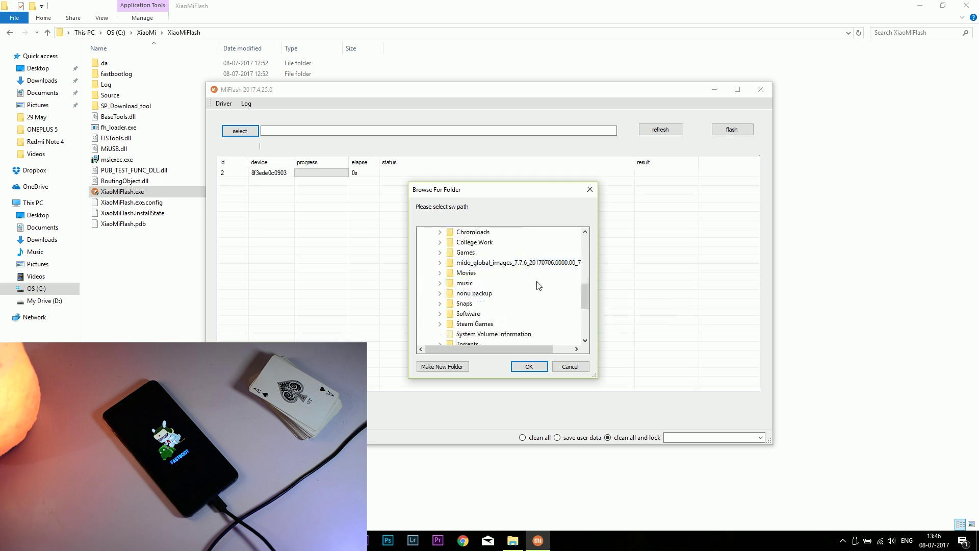
pyautogui.click(472, 265)
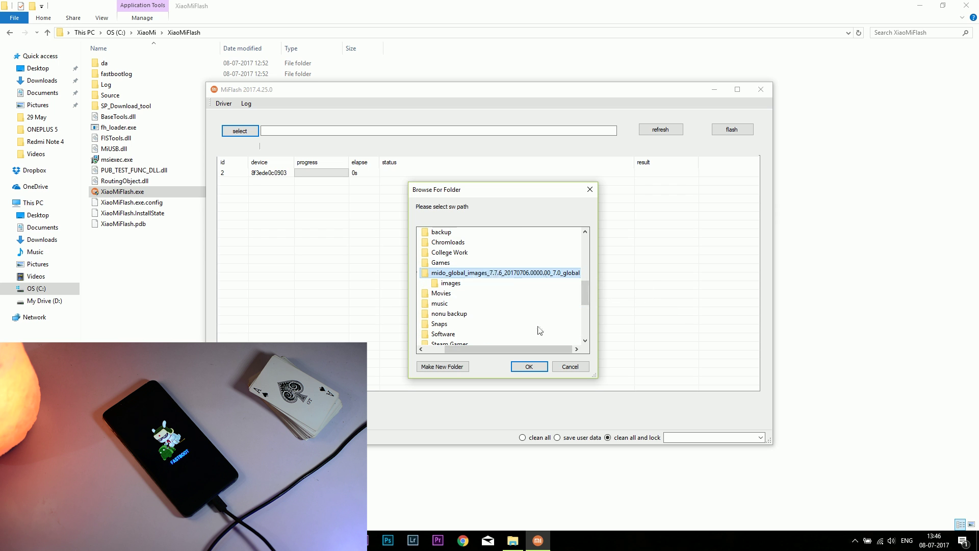
pyautogui.click(529, 366)
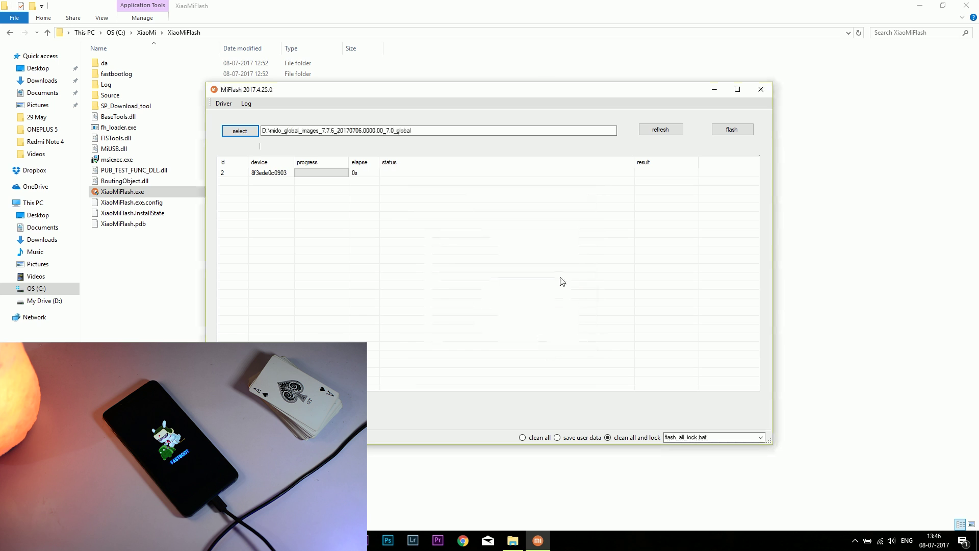
# Re-detect the phone and switch the flash mode to clean all (flash_all.bat).
pyautogui.click(672, 130)
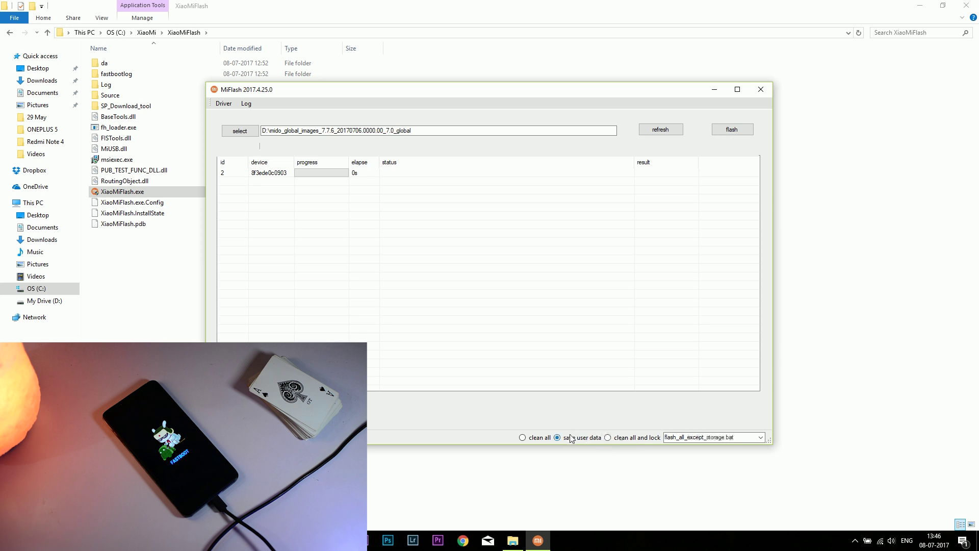
pyautogui.doubleClick(687, 438)
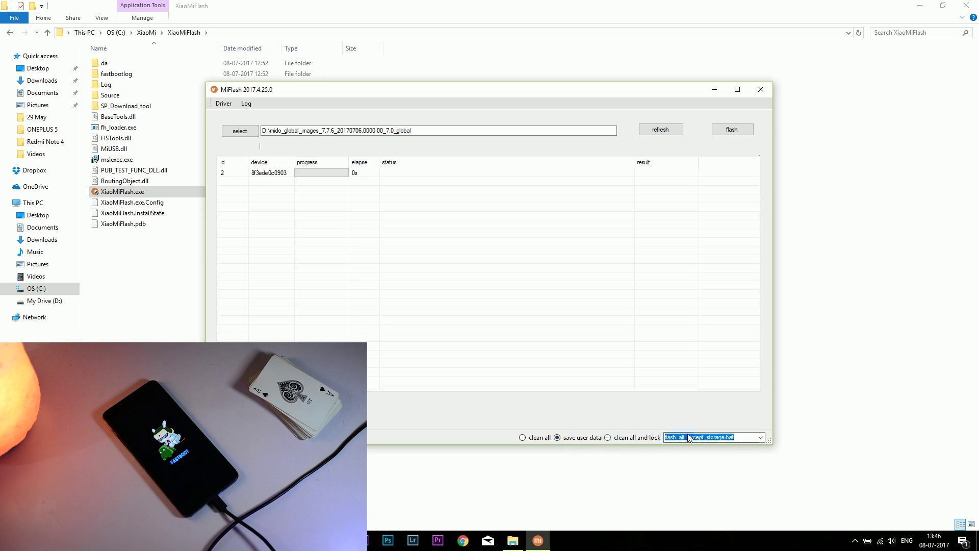
pyautogui.click(760, 437)
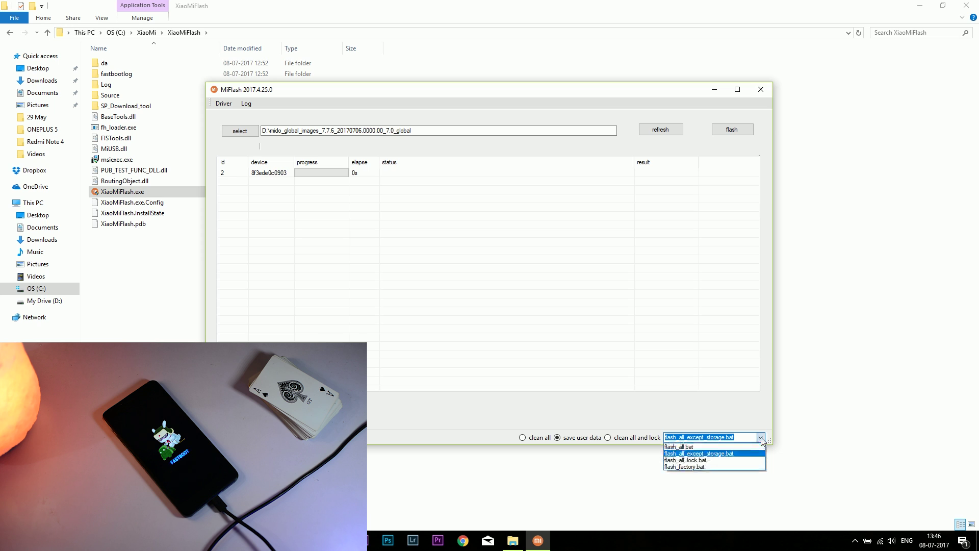
pyautogui.click(579, 419)
pyautogui.click(522, 438)
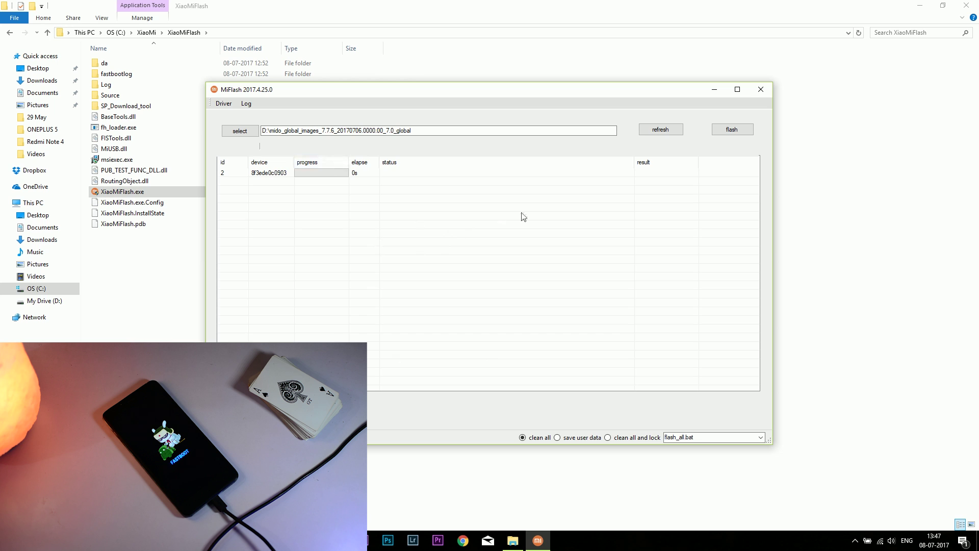
# Flash the MIUI 8 global ROM to the phone, which finishes with success after 155s.
pyautogui.click(733, 133)
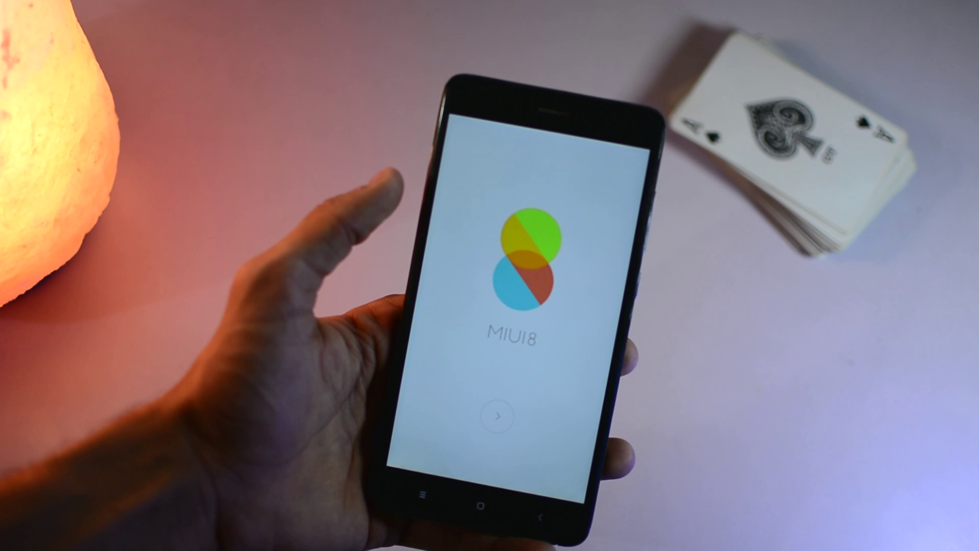
# Pass the MIUI 8 welcome screen and check About phone shows Global 7.7.6 on Android 7.0.
pyautogui.click(488, 405)
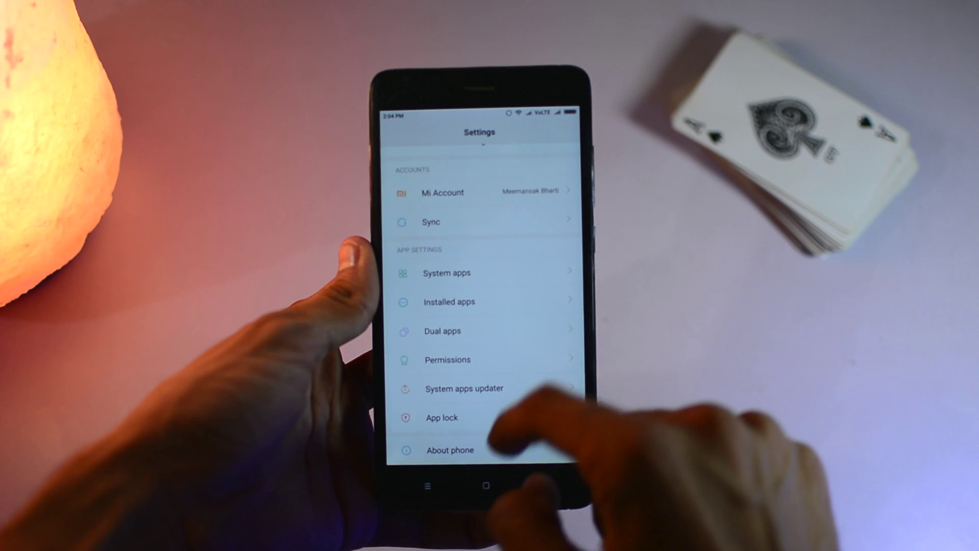
pyautogui.click(561, 443)
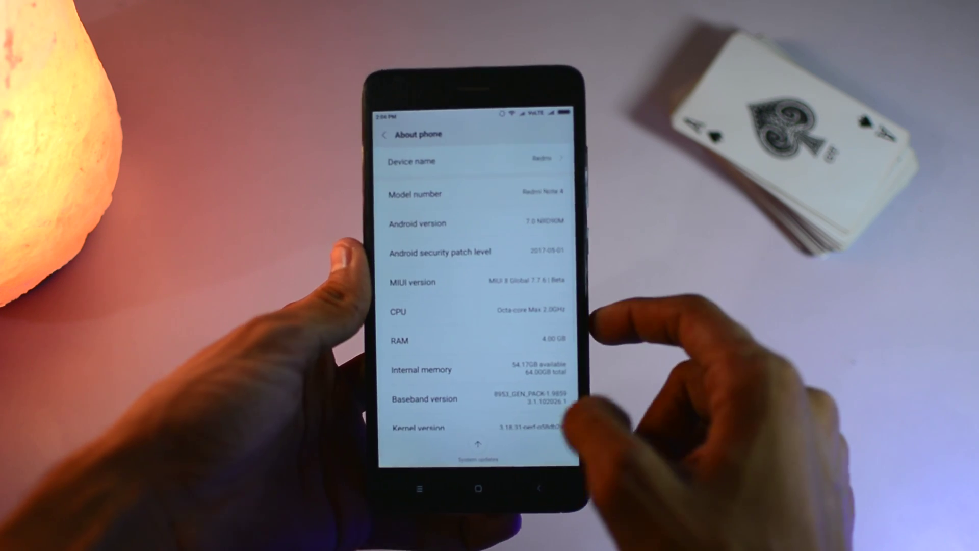
pyautogui.click(545, 223)
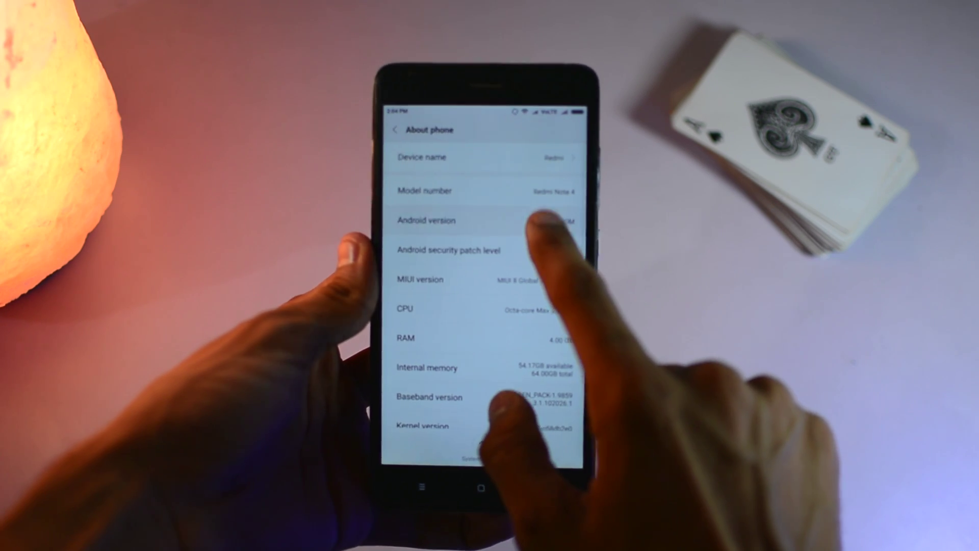
pyautogui.click(545, 223)
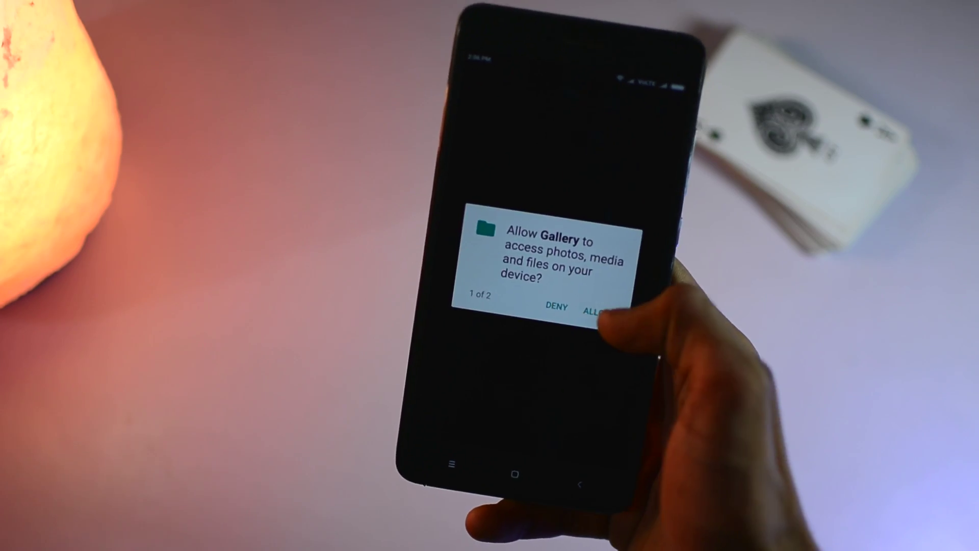
# Grant Gallery its photo permissions and zoom into the ace of spades photo.
pyautogui.click(625, 315)
pyautogui.click(625, 312)
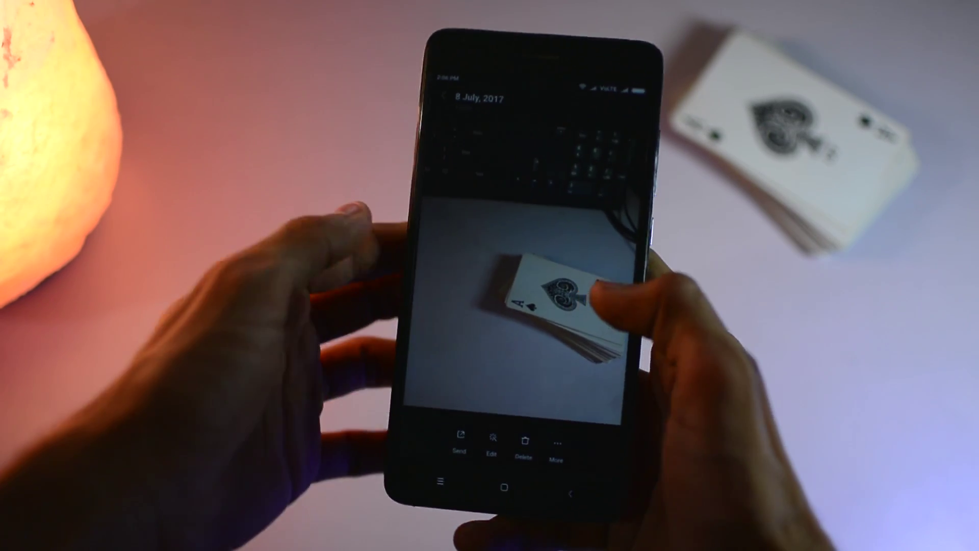
pyautogui.scroll(5, 479, 316)
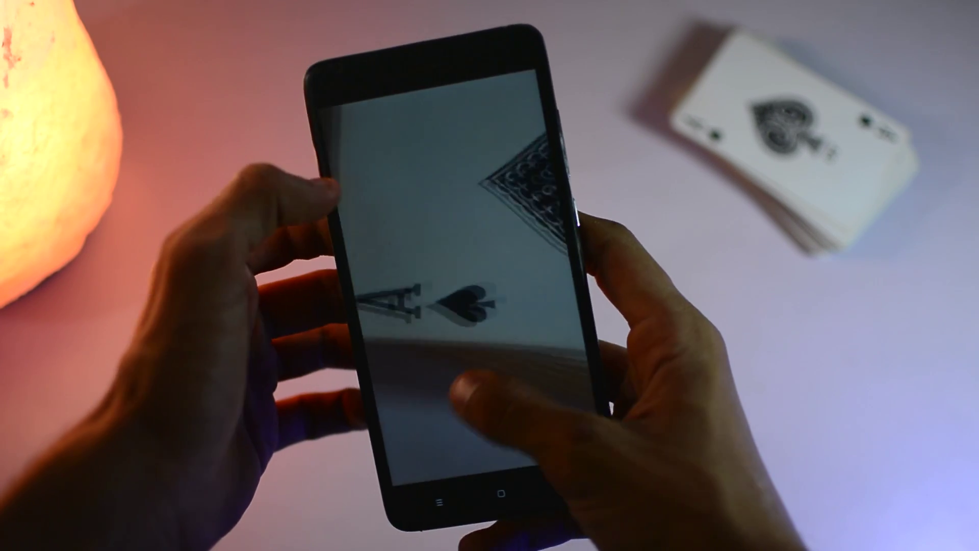